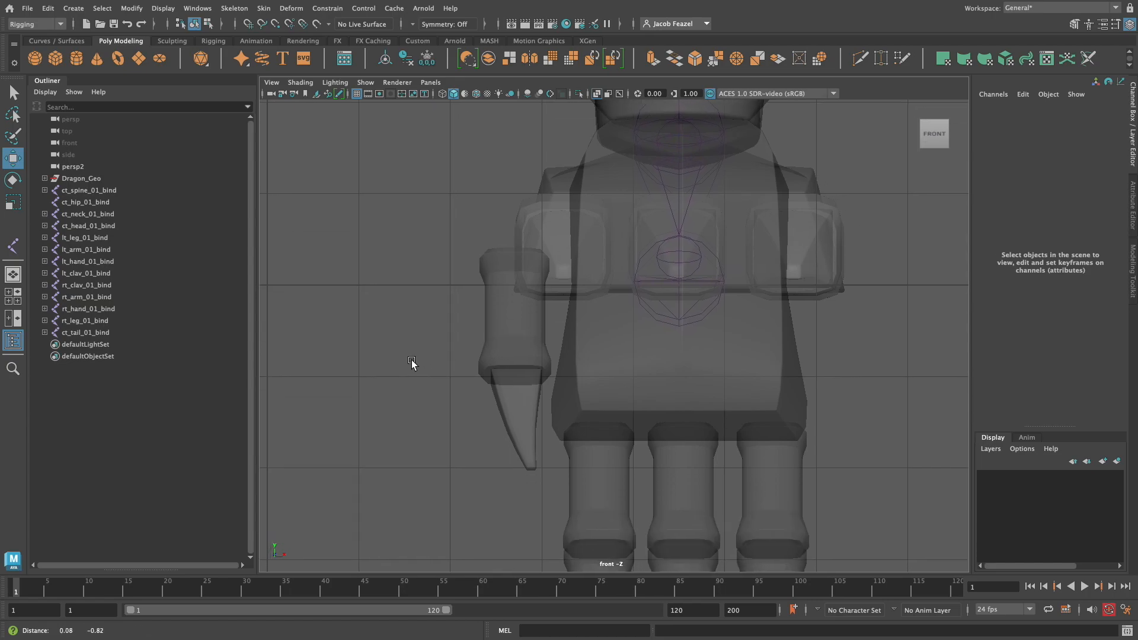
# Step: Create a four-joint chain down the finger nearest the thumb, placing joints at the knuckle, both finger bends and the claw tip
pyautogui.keyDown('alt'); pyautogui.moveTo(531, 376); pyautogui.dragTo(489, 389, button='right'); pyautogui.keyUp('alt')
pyautogui.keyDown('alt'); pyautogui.moveTo(489, 389); pyautogui.dragTo(465, 337, button='middle'); pyautogui.keyUp('alt')
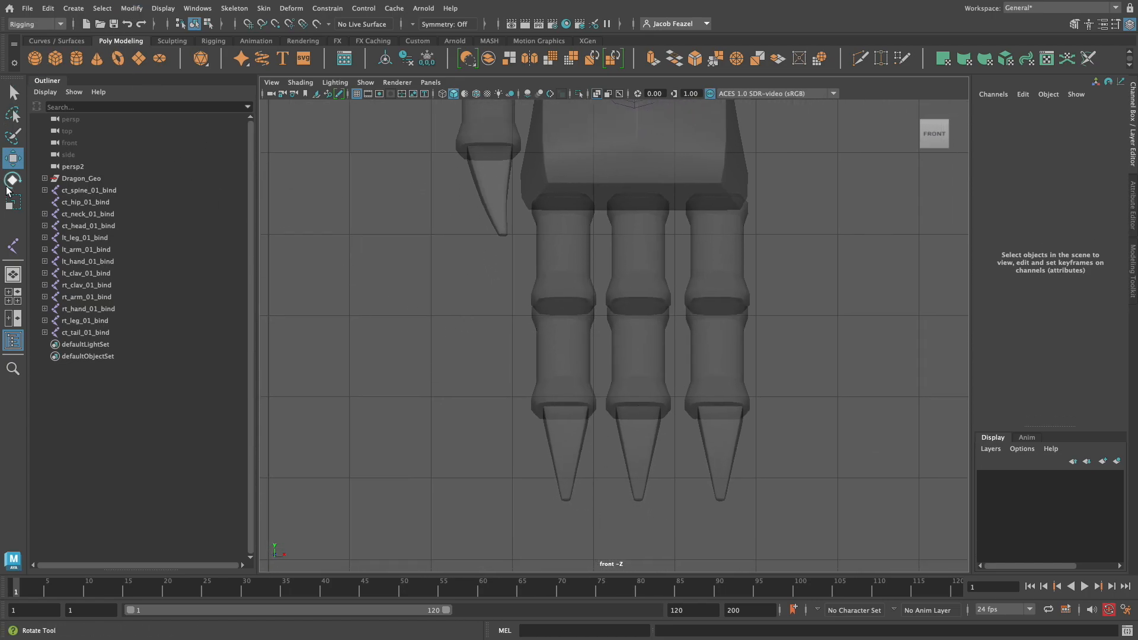
pyautogui.click(13, 246)
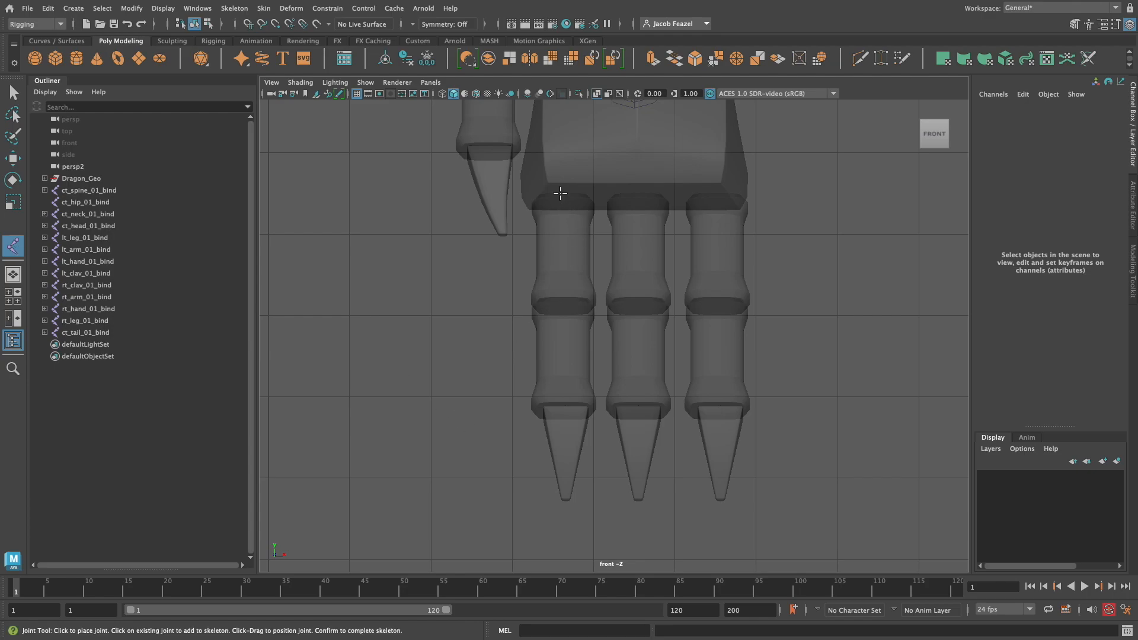
pyautogui.click(560, 193)
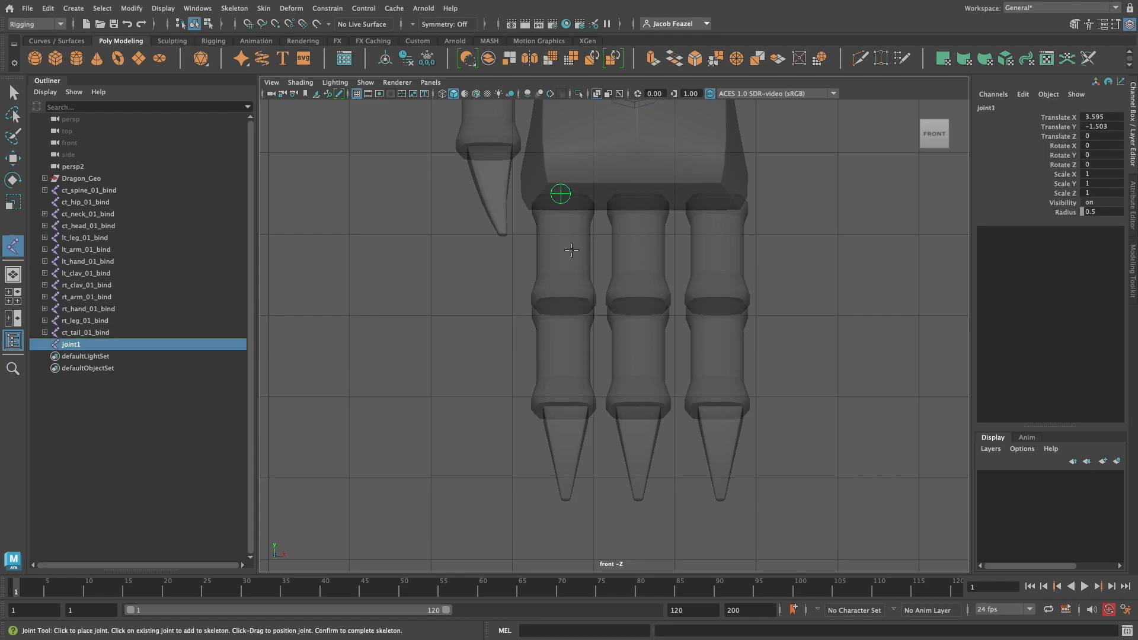
pyautogui.click(561, 300)
pyautogui.click(560, 404)
pyautogui.click(560, 499)
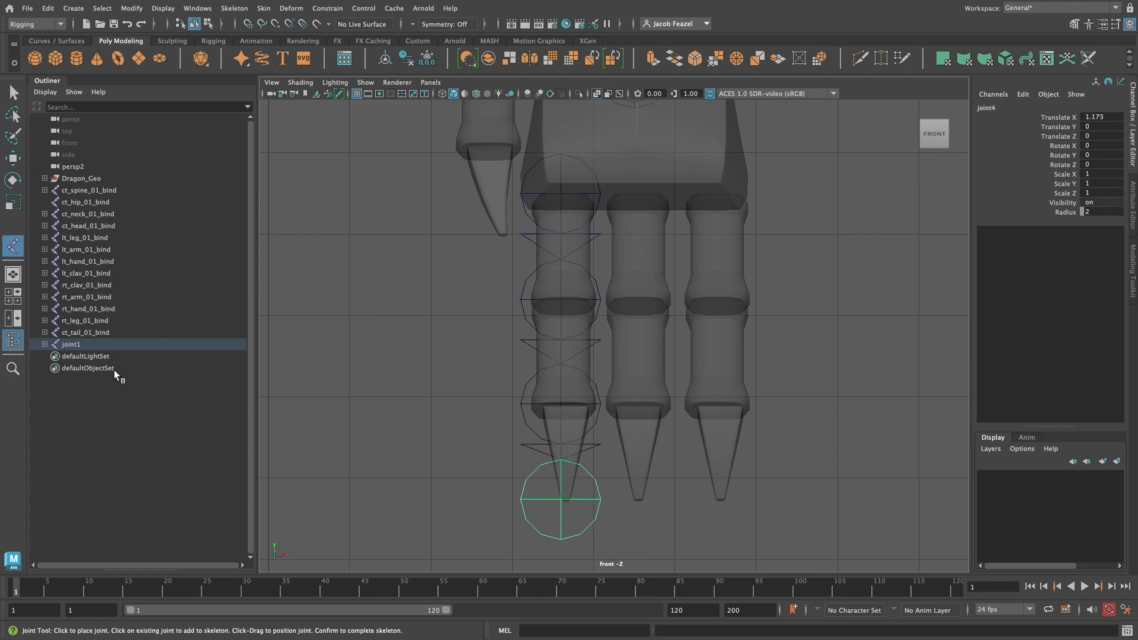
# Step: Set the radius of all four joints in the new finger chain to 1.2
pyautogui.keyDown('shift'); pyautogui.click(45, 345); pyautogui.keyUp('shift')
pyautogui.keyDown('shift'); pyautogui.click(80, 345); pyautogui.keyUp('shift')
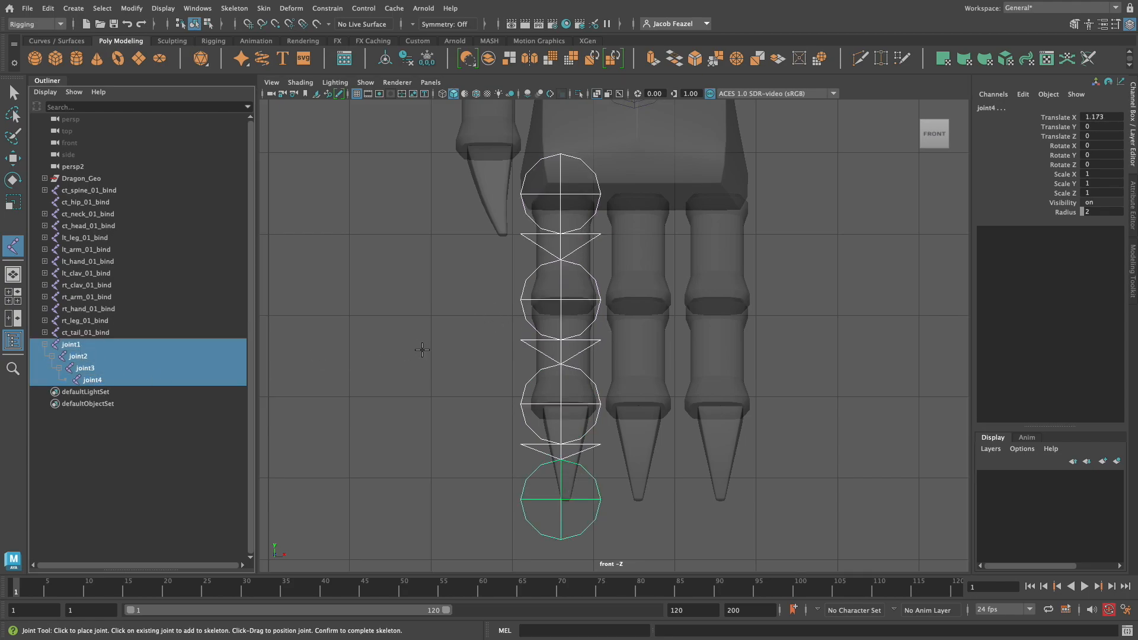
pyautogui.click(1061, 213)
pyautogui.moveTo(872, 307); pyautogui.dragTo(867, 305, button='middle')
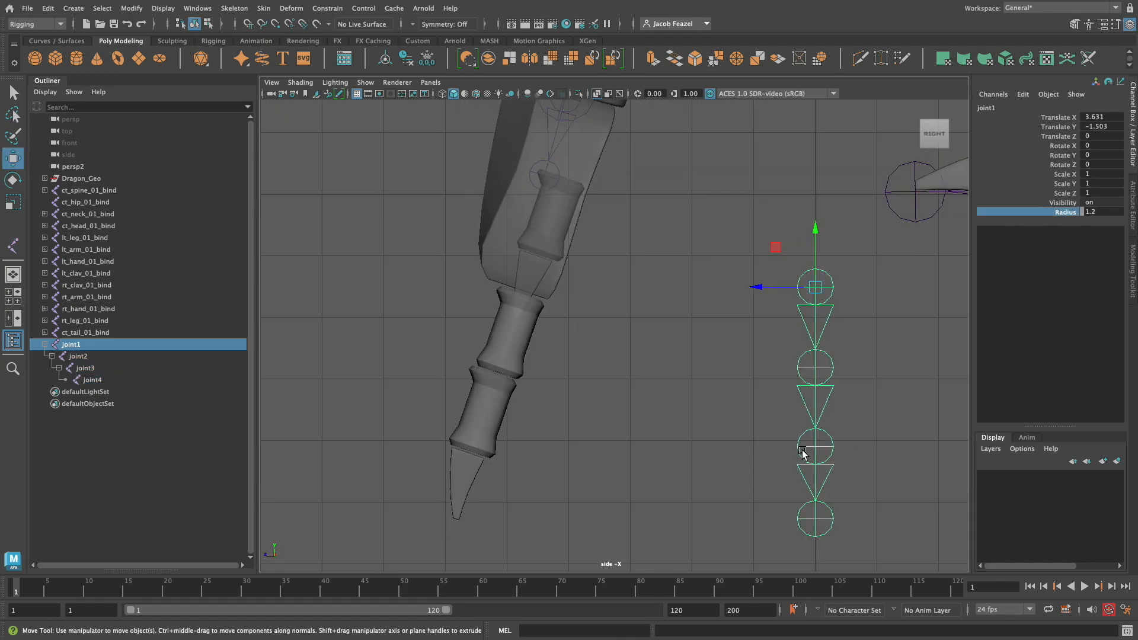
# Step: Align the chain with the finger in the side view, moving its root to Translate Z 4.785 and rotating it to about -15.7 in Y
pyautogui.scroll(-2, 737, 252)
pyautogui.moveTo(717, 294); pyautogui.dragTo(483, 297)
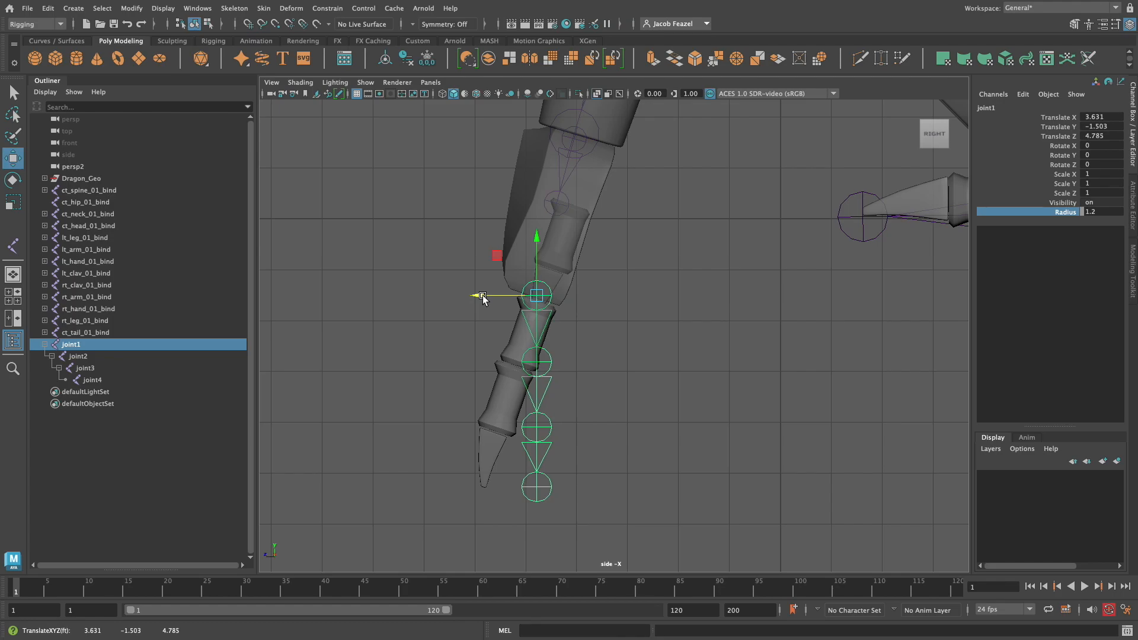
pyautogui.press('e')
pyautogui.moveTo(580, 283); pyautogui.dragTo(590, 283)
pyautogui.scroll(3, 556, 465)
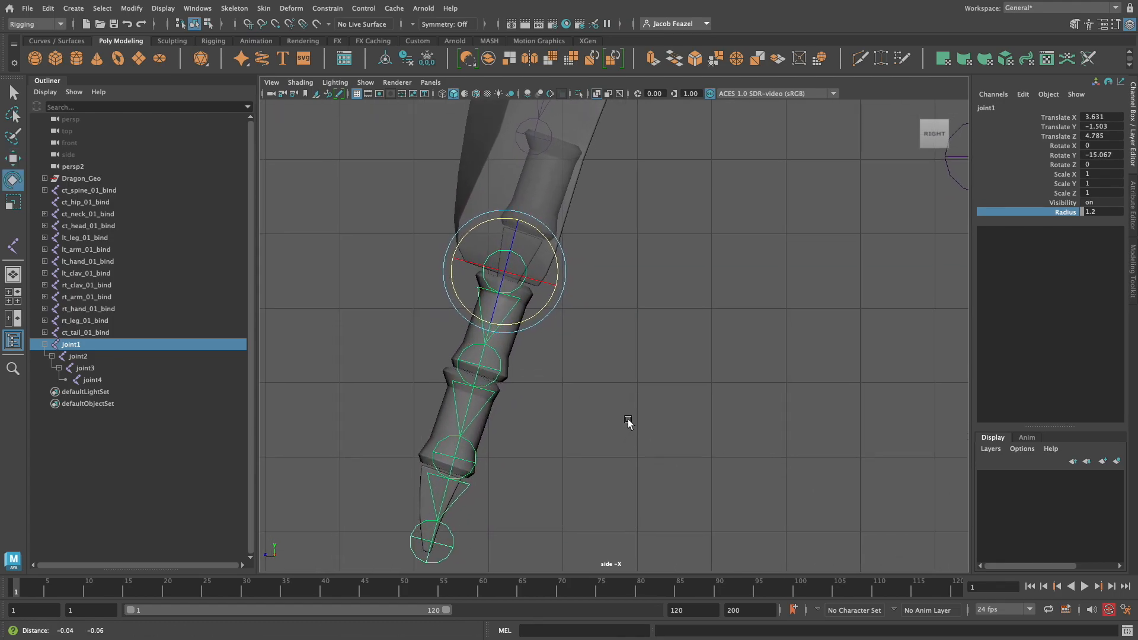
pyautogui.moveTo(612, 214); pyautogui.dragTo(614, 216)
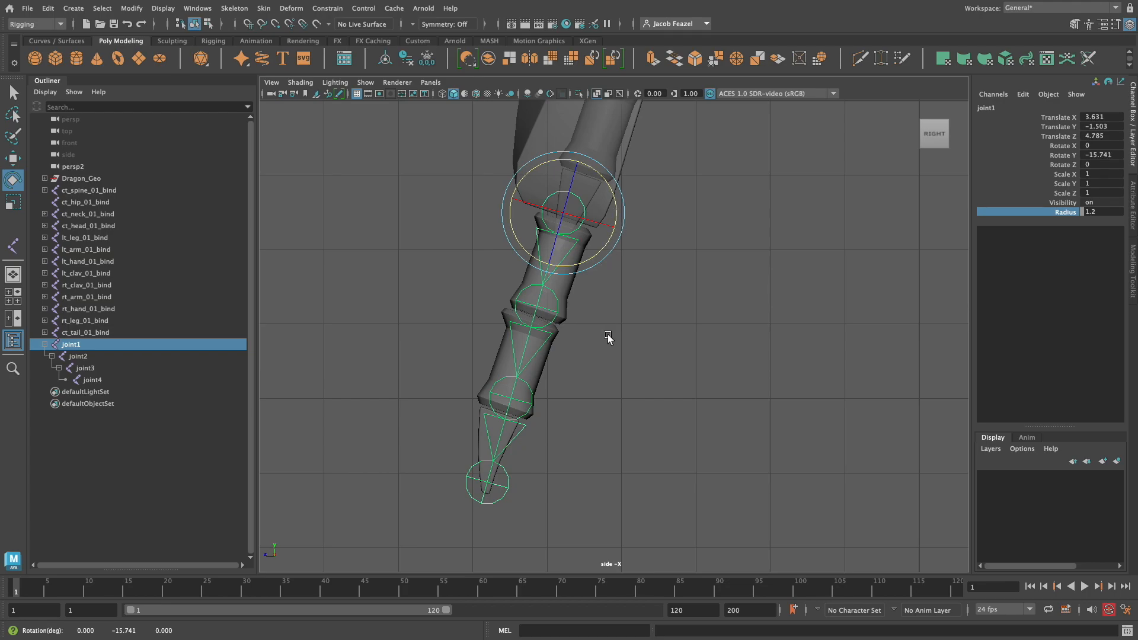
# Step: Reposition the chain's root joint at the center of the knuckle, at about Translate Y -1.608 and Translate Z 4.696
pyautogui.scroll(3, 818, 358)
pyautogui.scroll(2, 747, 388)
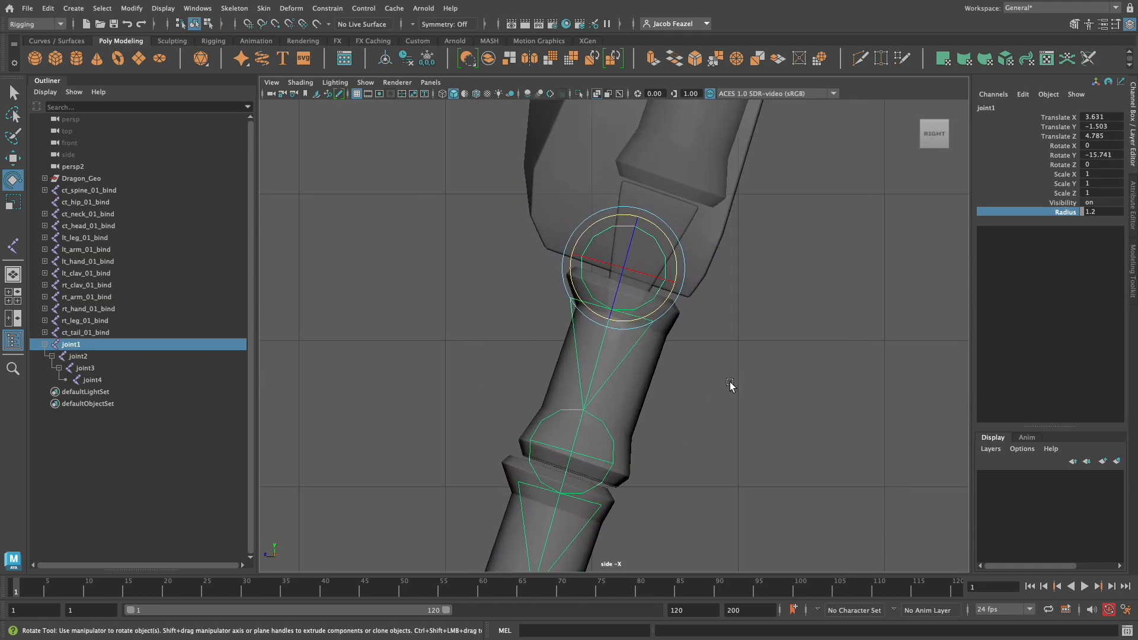
pyautogui.press('w')
pyautogui.moveTo(626, 274); pyautogui.dragTo(632, 283)
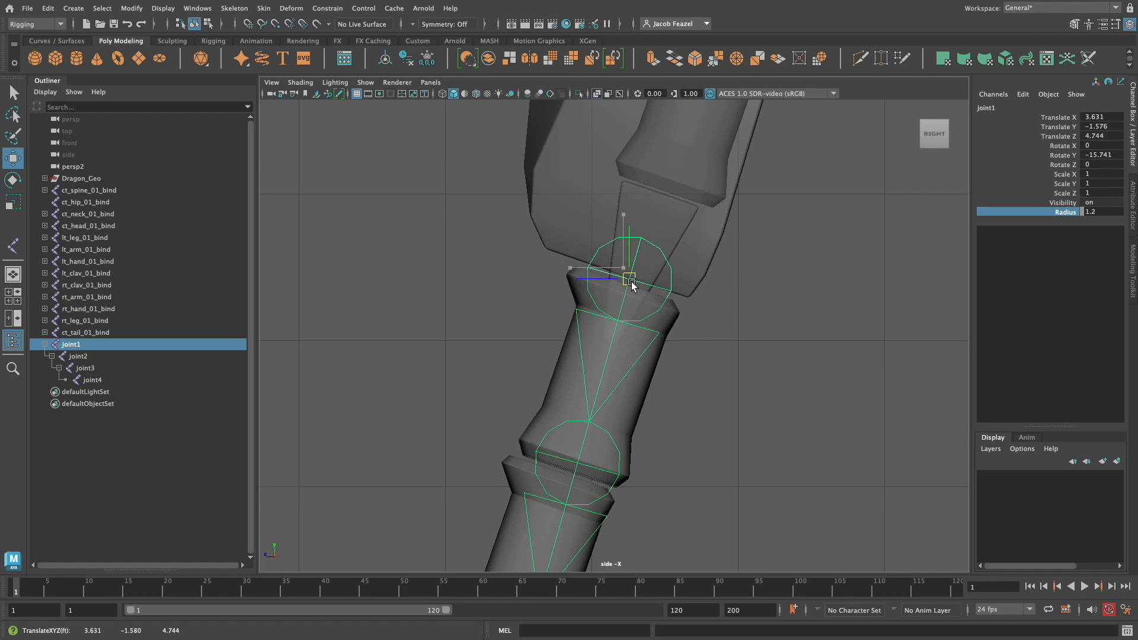
pyautogui.keyDown('alt'); pyautogui.moveTo(667, 379); pyautogui.dragTo(668, 326, button='middle'); pyautogui.keyUp('alt')
pyautogui.moveTo(639, 227); pyautogui.dragTo(641, 222)
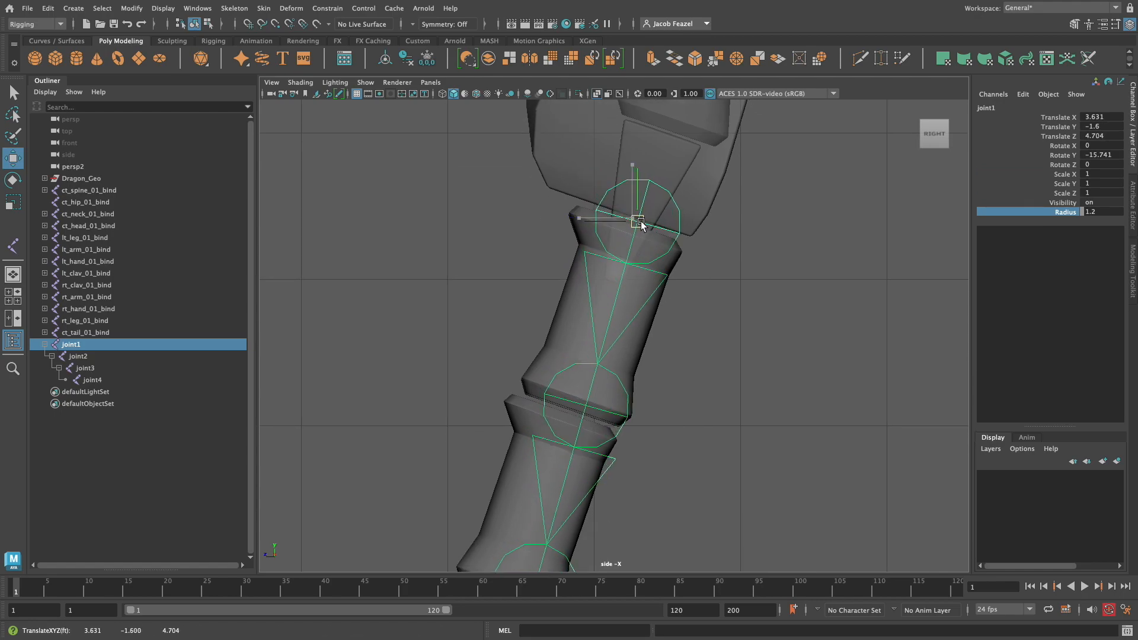
pyautogui.keyDown('alt'); pyautogui.moveTo(685, 478); pyautogui.dragTo(676, 360, button='middle'); pyautogui.keyUp('alt')
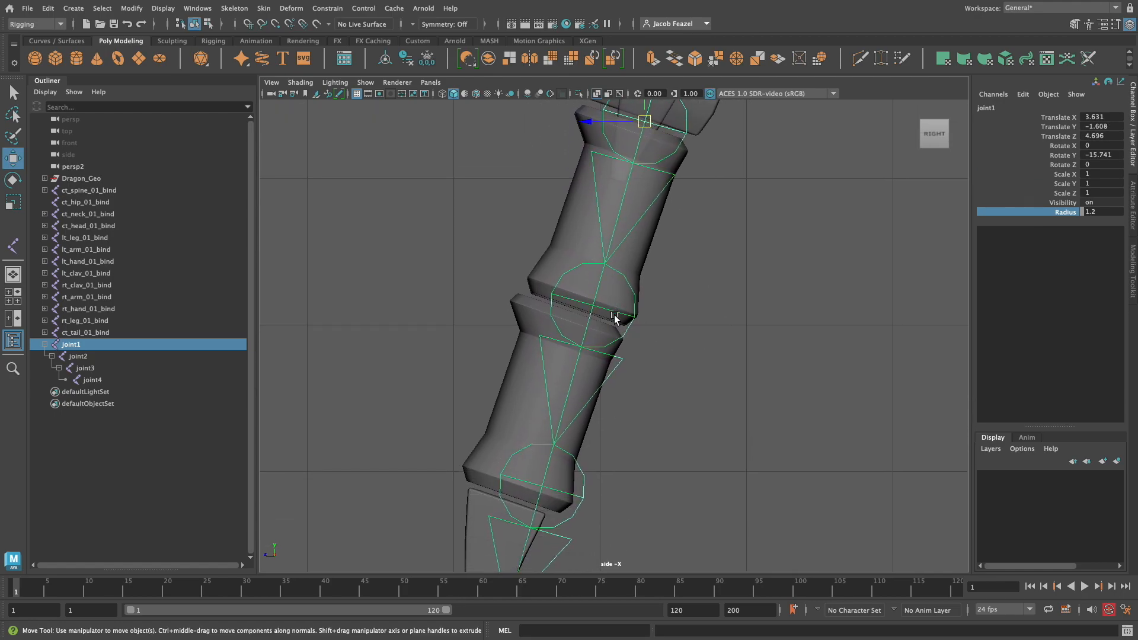
# Step: Refine the finger chain's alignment with the root at Rotate Y -17.138, Translate Y -1.587 and Translate Z 4.718
pyautogui.scroll(-4, 569, 386)
pyautogui.press('e')
pyautogui.moveTo(644, 246); pyautogui.dragTo(655, 247)
pyautogui.moveTo(656, 247)
pyautogui.keyDown('alt'); pyautogui.mouseDown(button='right')
pyautogui.moveTo(790, 404)
pyautogui.moveTo(807, 407)
pyautogui.mouseUp(button='right'); pyautogui.keyUp('alt')
pyautogui.keyDown('alt'); pyautogui.moveTo(661, 404); pyautogui.dragTo(645, 447, button='middle'); pyautogui.keyUp('alt')
pyautogui.keyDown('alt'); pyautogui.moveTo(644, 335); pyautogui.dragTo(639, 414, button='middle'); pyautogui.keyUp('alt')
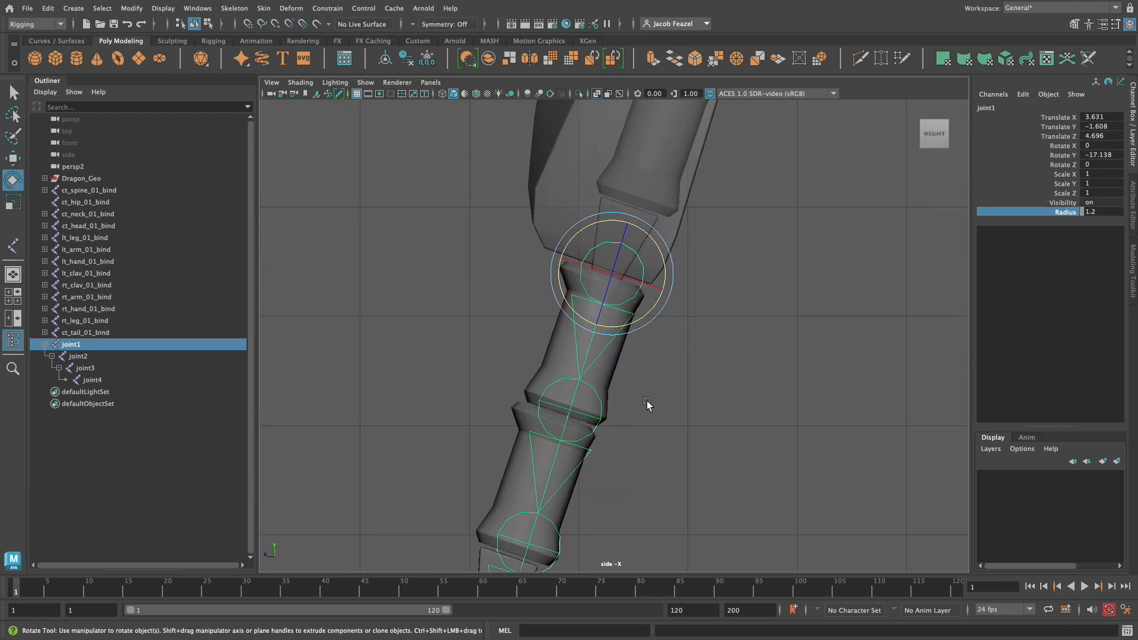
pyautogui.keyDown('alt'); pyautogui.moveTo(646, 404); pyautogui.dragTo(653, 357, button='middle'); pyautogui.keyUp('alt')
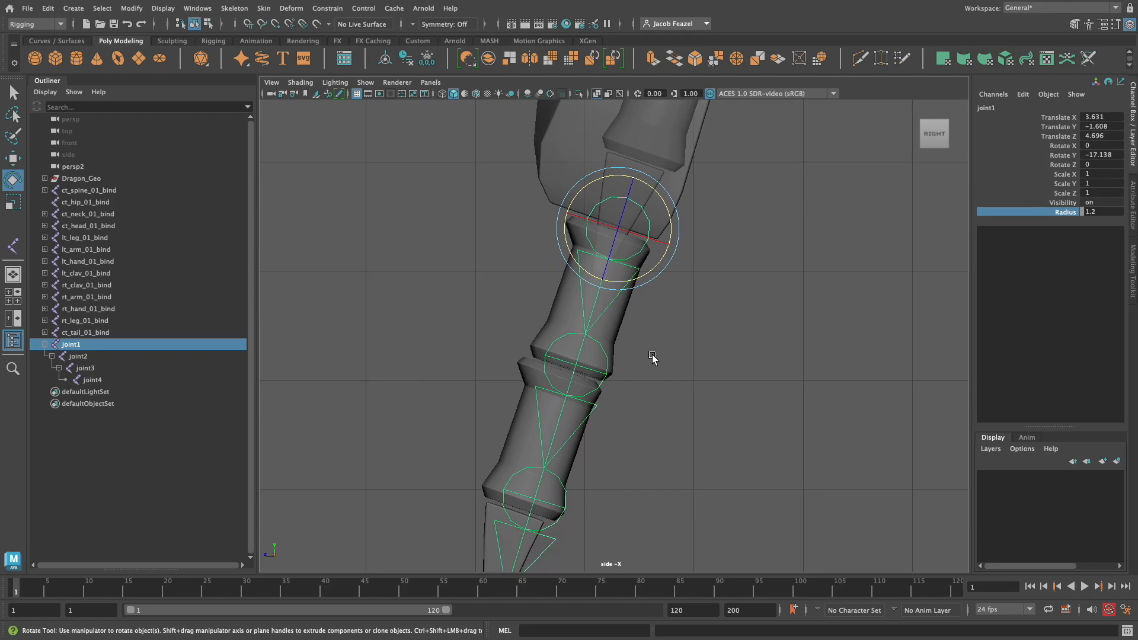
pyautogui.press('w')
pyautogui.moveTo(617, 228); pyautogui.dragTo(615, 230)
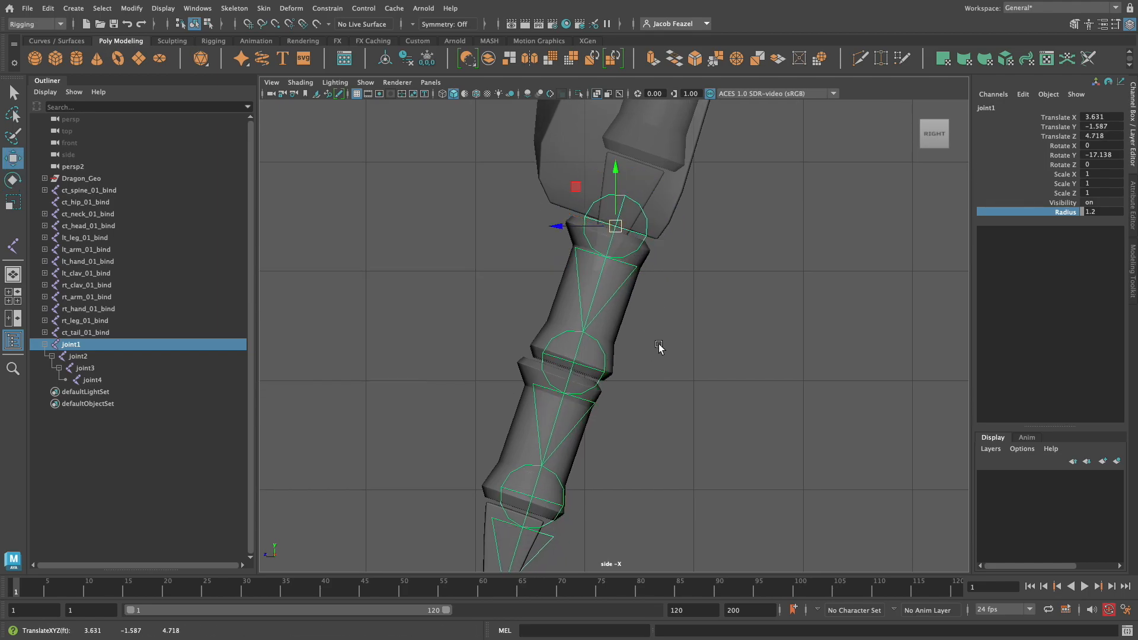
# Step: Slide the lower joints along the finger to Translate X 1.349 for the second, 1.343 for the third and 1.158 for the tip
pyautogui.click(578, 360)
pyautogui.click(1059, 117)
pyautogui.moveTo(756, 425); pyautogui.dragTo(749, 427, button='middle')
pyautogui.keyDown('alt'); pyautogui.moveTo(545, 494); pyautogui.dragTo(579, 388, button='middle'); pyautogui.keyUp('alt')
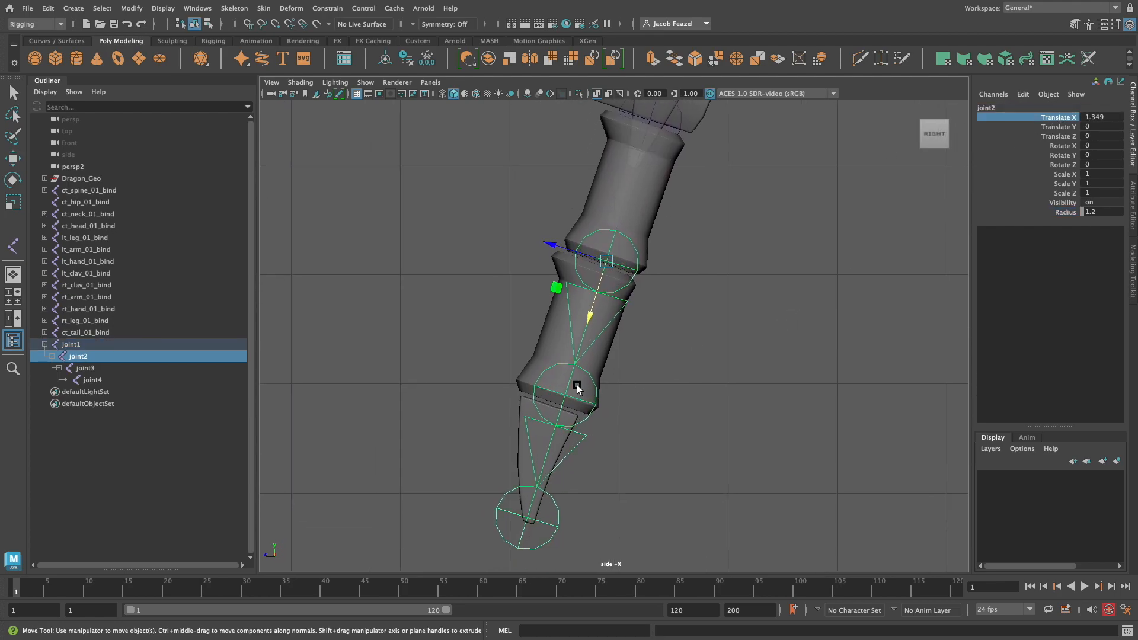
pyautogui.click(579, 388)
pyautogui.moveTo(640, 414); pyautogui.dragTo(717, 415, button='middle')
pyautogui.keyDown('alt'); pyautogui.moveTo(541, 526); pyautogui.dragTo(562, 443, button='middle'); pyautogui.keyUp('alt')
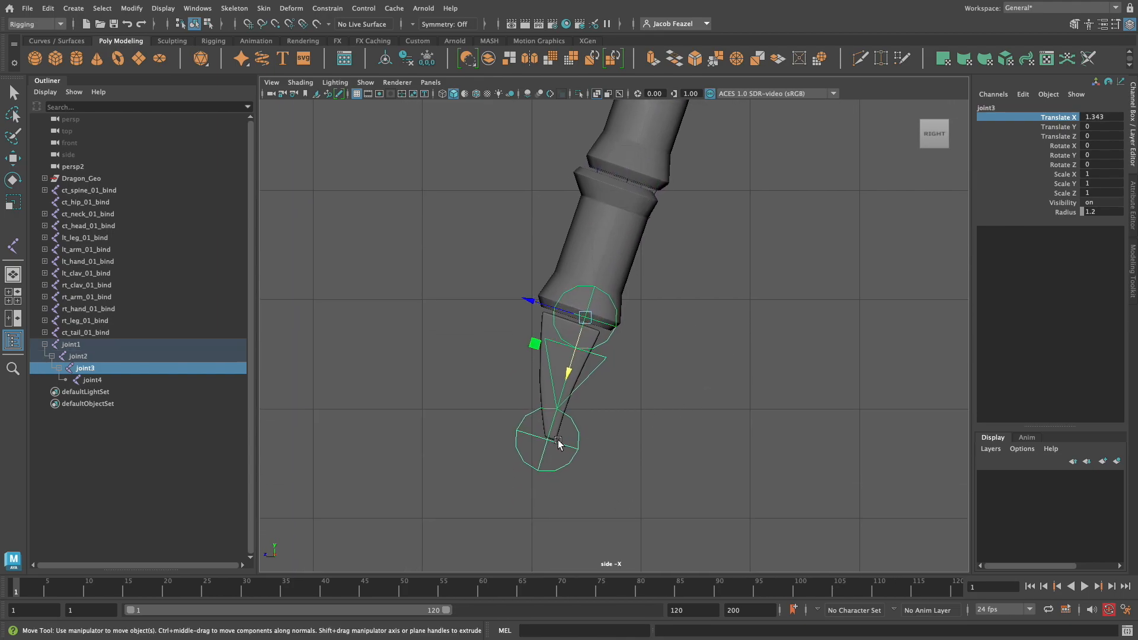
pyautogui.click(561, 443)
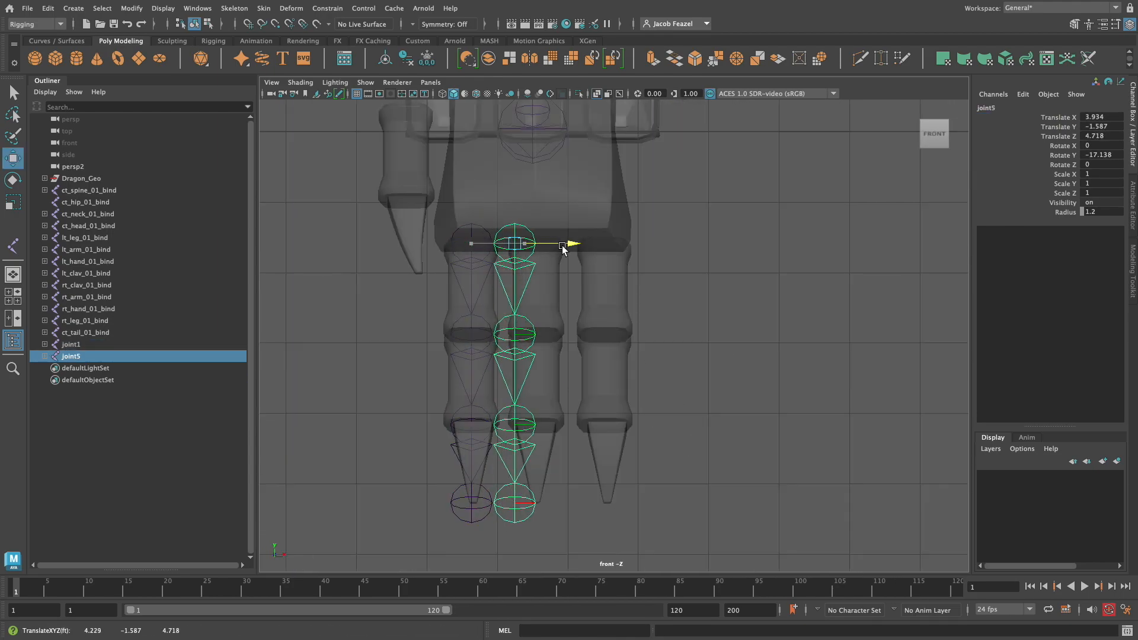
# Step: Move the duplicated chain onto the middle finger at Translate X 4.531, and duplicate it onto the outer finger at Translate X 5.532
pyautogui.moveTo(566, 246); pyautogui.dragTo(579, 249)
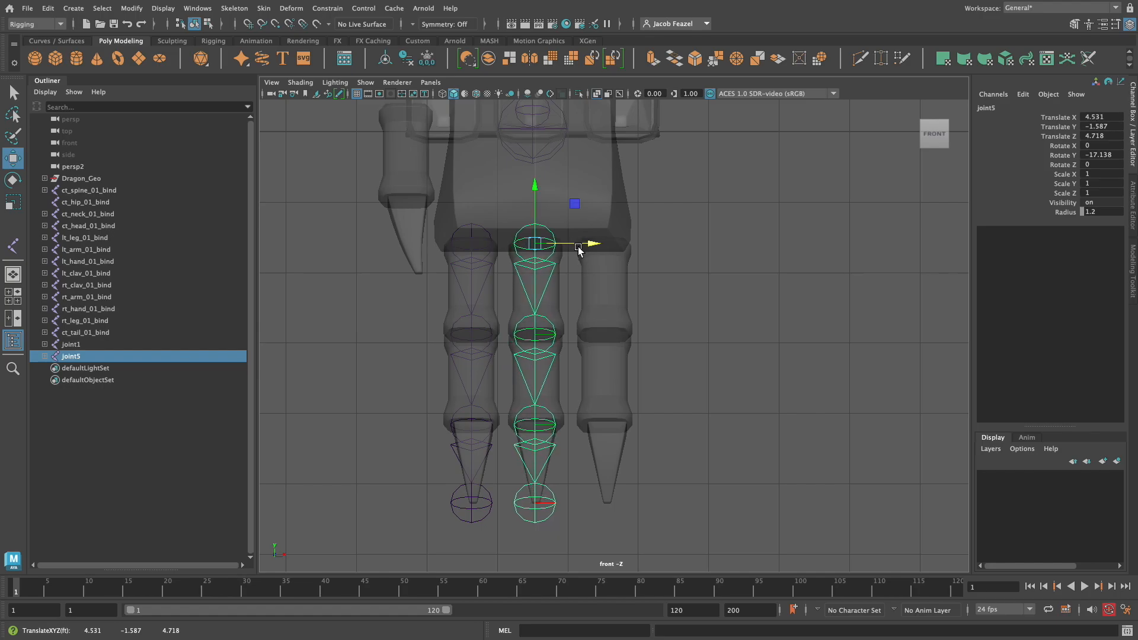
pyautogui.hotkey('ctrl', 'd')
pyautogui.moveTo(579, 248); pyautogui.dragTo(649, 251)
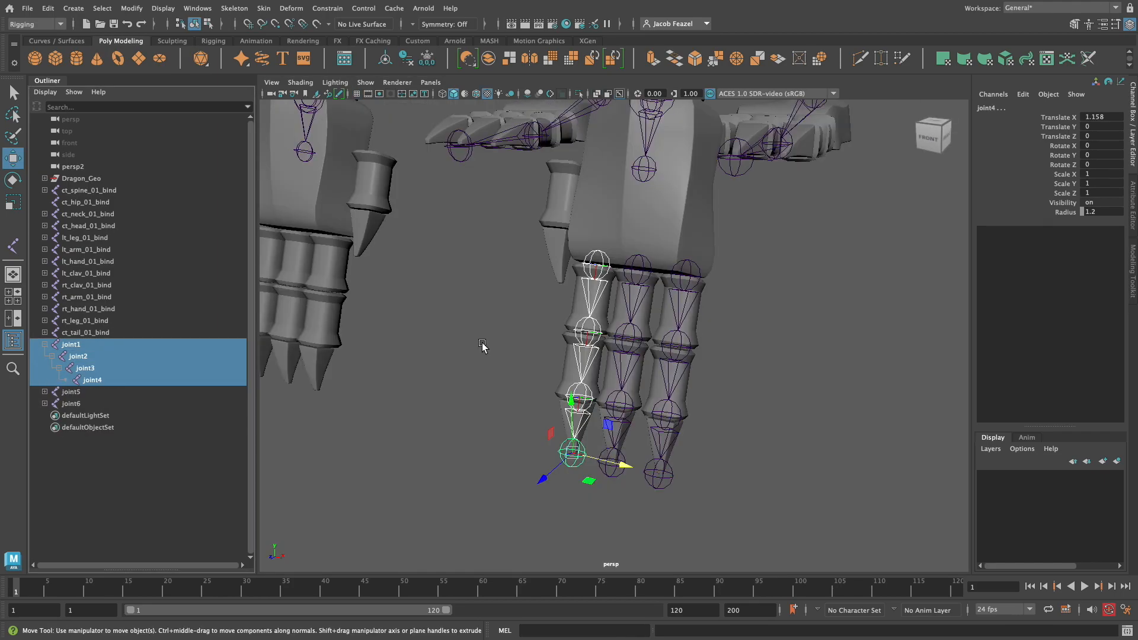
# Step: Test-rotate the first finger's upper three joints together, undo the rotation and clear the selection
pyautogui.keyDown('ctrl'); pyautogui.click(95, 382); pyautogui.keyUp('ctrl')
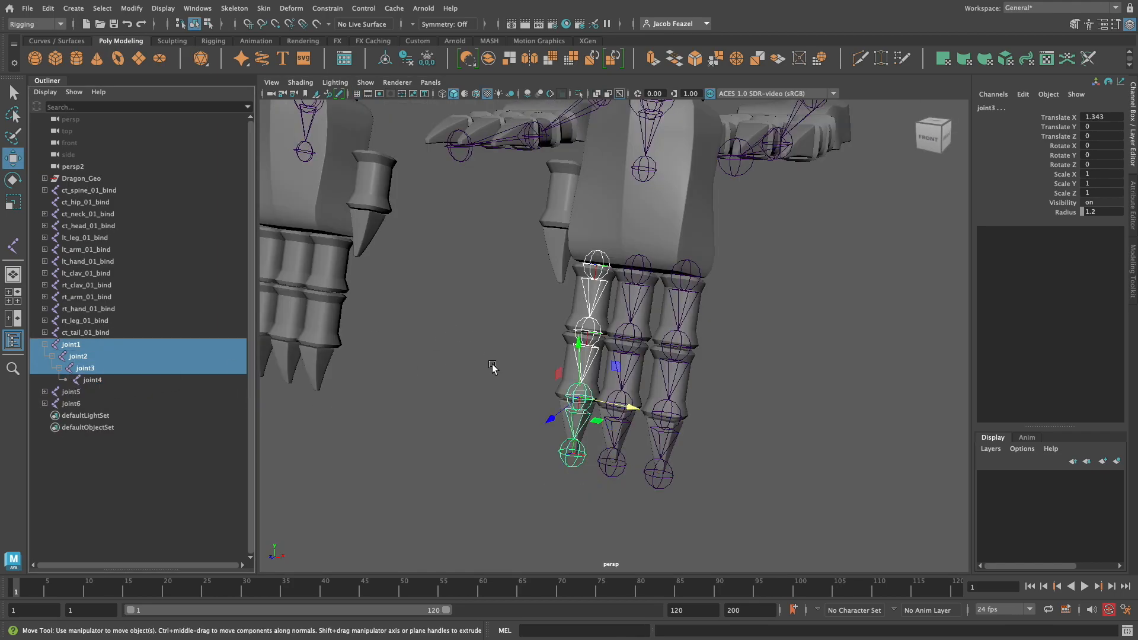
pyautogui.press('e')
pyautogui.moveTo(568, 356); pyautogui.dragTo(556, 399)
pyautogui.hotkey('ctrl', 'z')
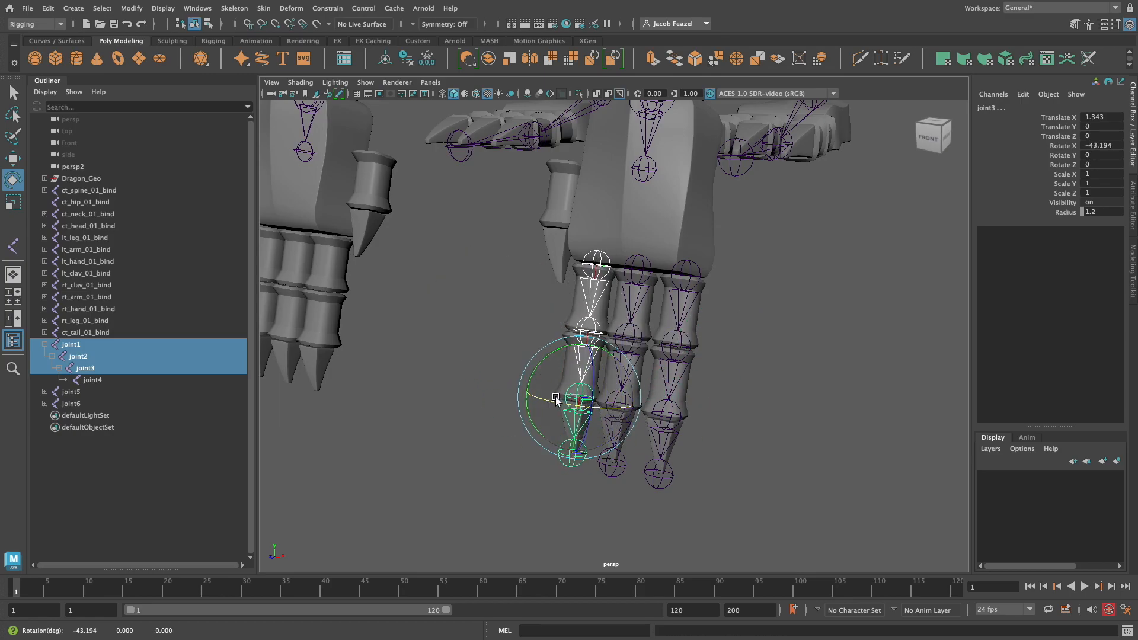
pyautogui.hotkey('ctrl', 'z')
pyautogui.click(434, 367)
# Step: Freeze the transformations of all three finger joint chains
pyautogui.keyDown('alt'); pyautogui.moveTo(531, 380); pyautogui.dragTo(476, 381, button='middle'); pyautogui.keyUp('alt')
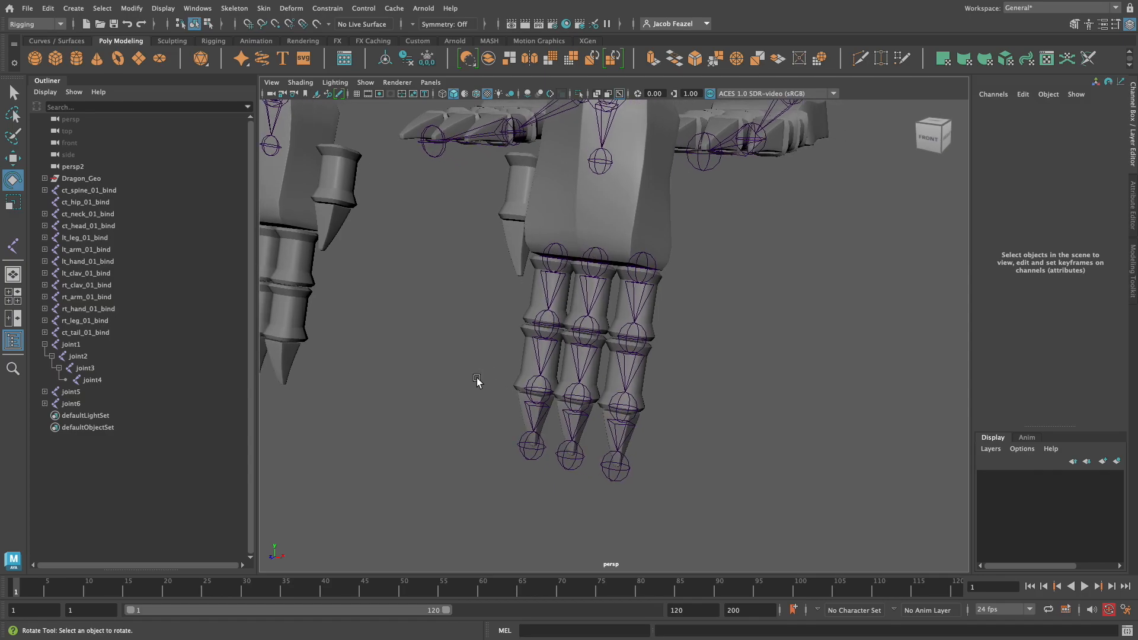
pyautogui.keyDown('alt'); pyautogui.moveTo(477, 381); pyautogui.dragTo(526, 379); pyautogui.keyUp('alt')
pyautogui.moveTo(698, 494); pyautogui.dragTo(511, 270)
pyautogui.click(131, 8)
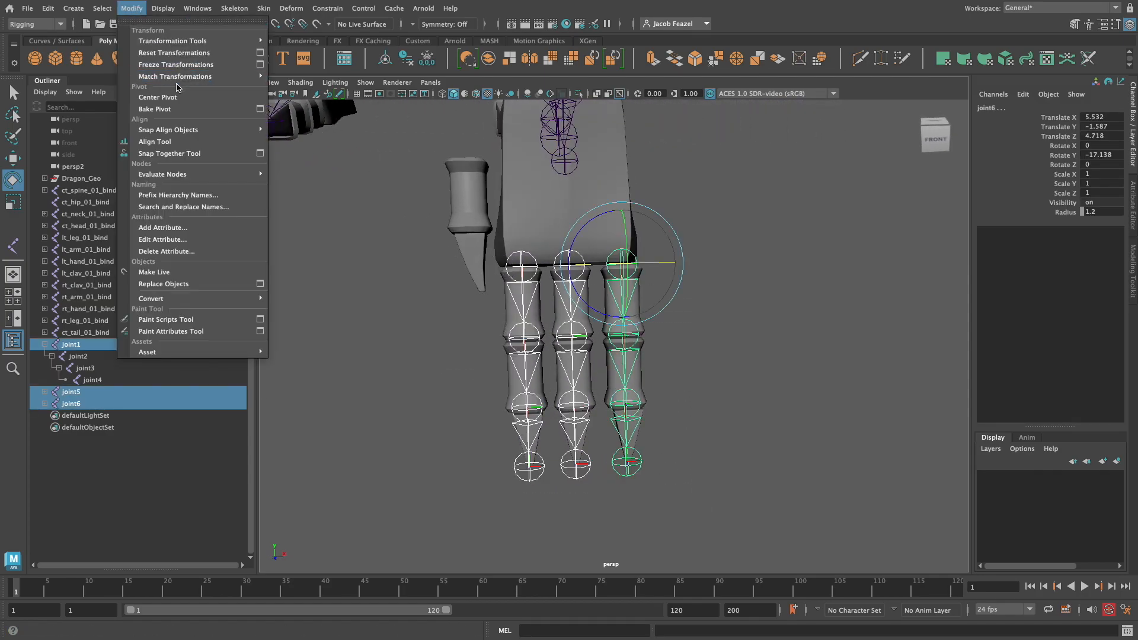
pyautogui.click(177, 55)
pyautogui.click(463, 400)
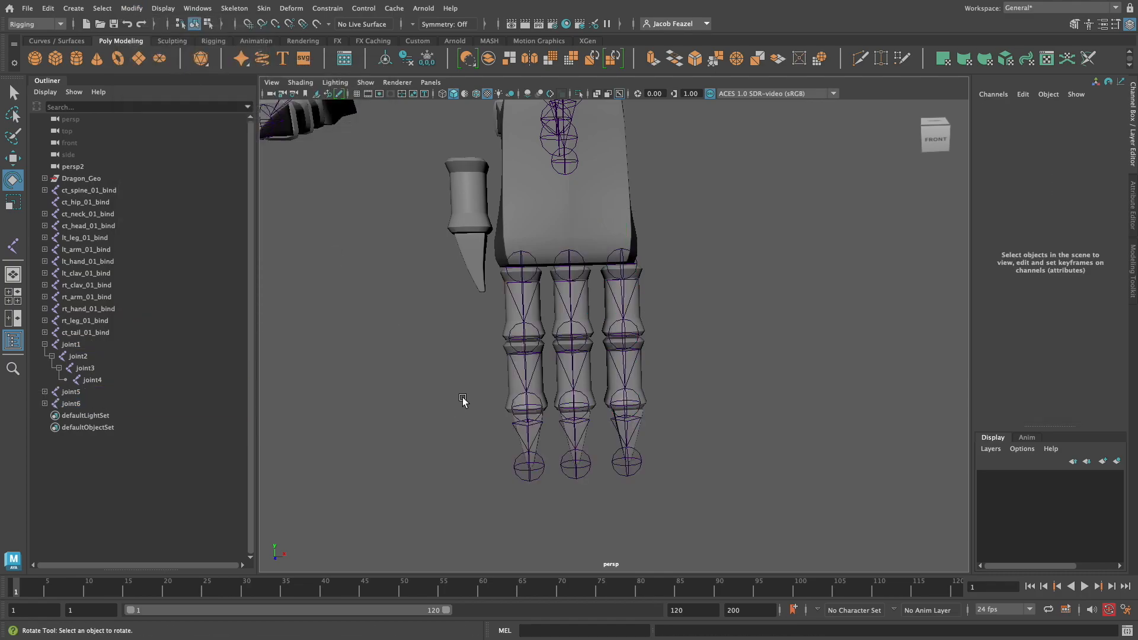
# Step: Inspect the rotation values of individual joints in the finger chains
pyautogui.click(530, 350)
pyautogui.click(737, 426)
pyautogui.click(590, 339)
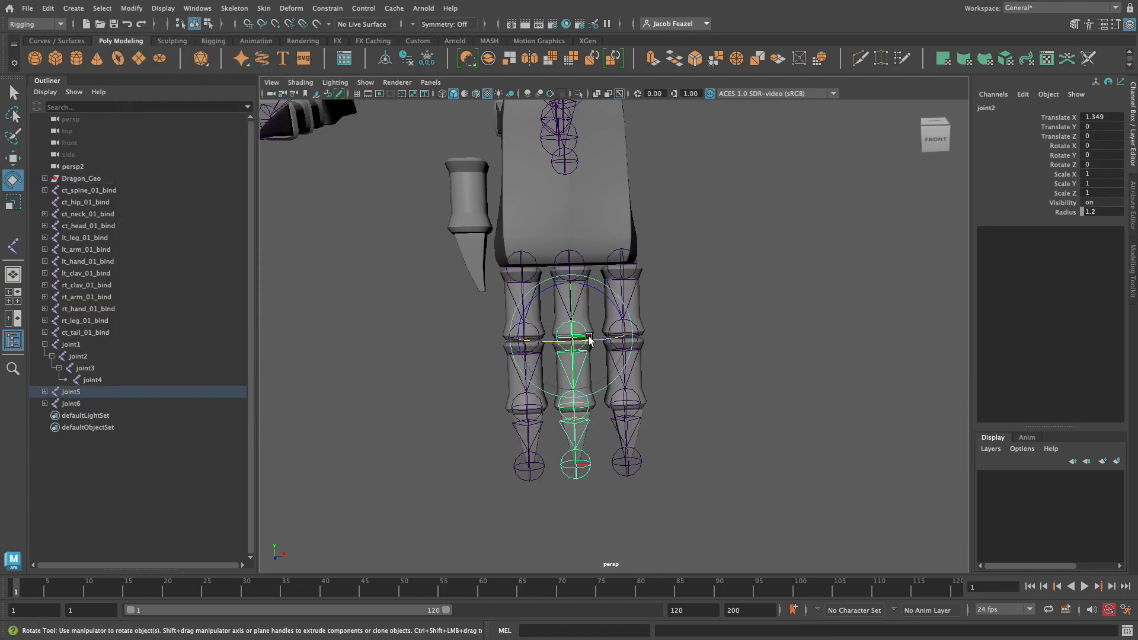
pyautogui.click(801, 351)
pyautogui.click(71, 344)
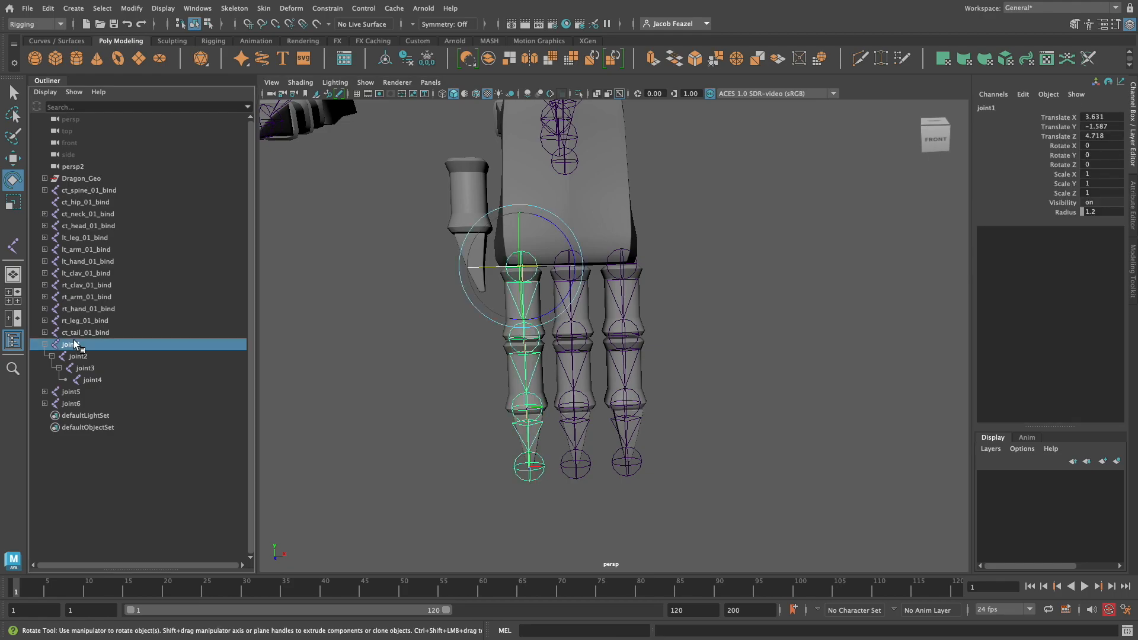
pyautogui.click(86, 358)
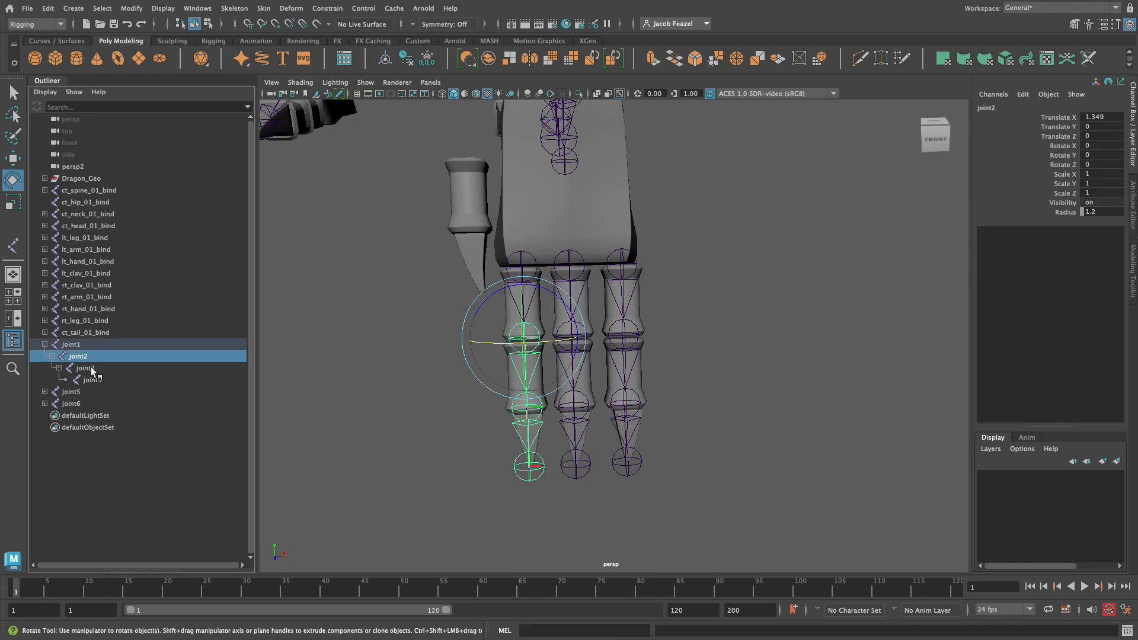
pyautogui.click(91, 367)
pyautogui.click(100, 380)
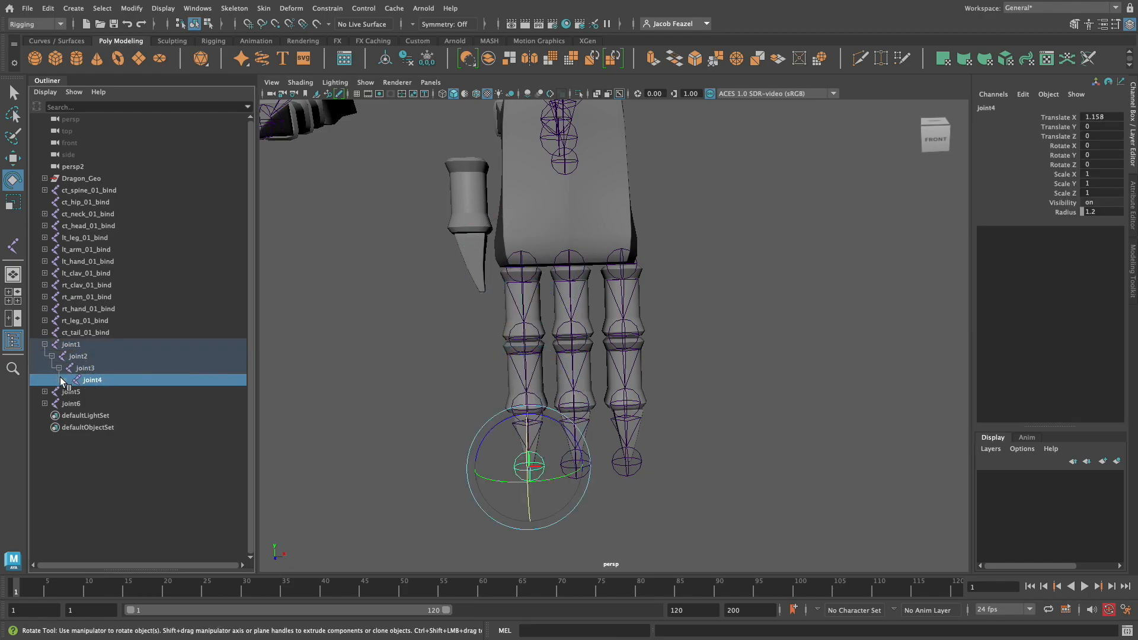
# Step: Expand the other two finger chains in the hierarchy and rename the first chain's root joint lt_index_01_bind
pyautogui.click(44, 403)
pyautogui.click(45, 391)
pyautogui.click(73, 345)
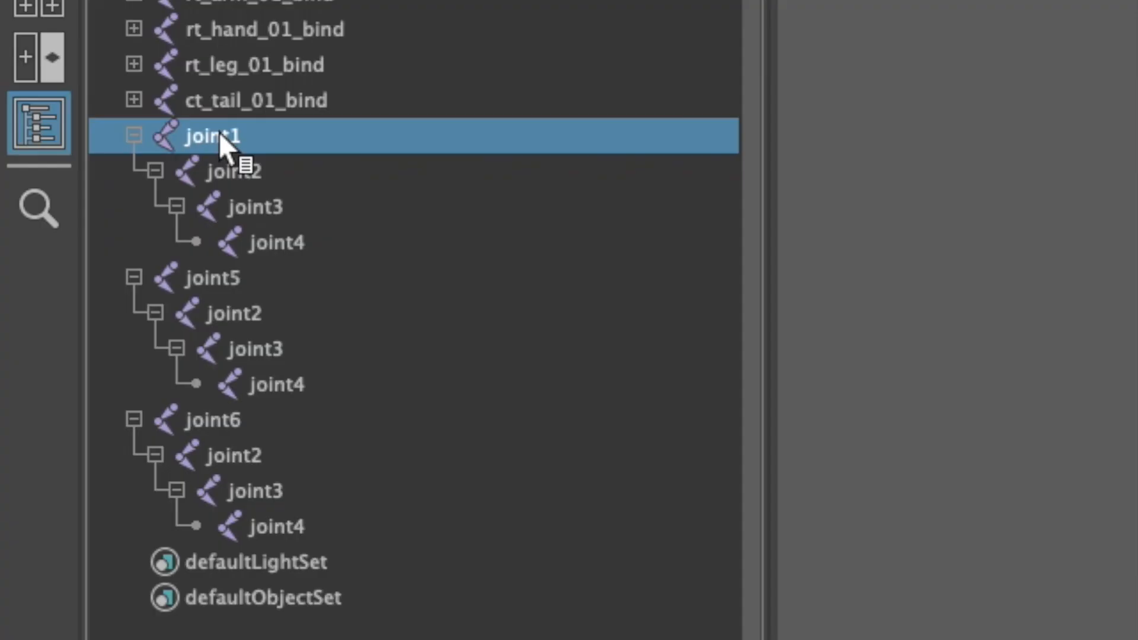
pyautogui.doubleClick(73, 345)
pyautogui.write('lt_')
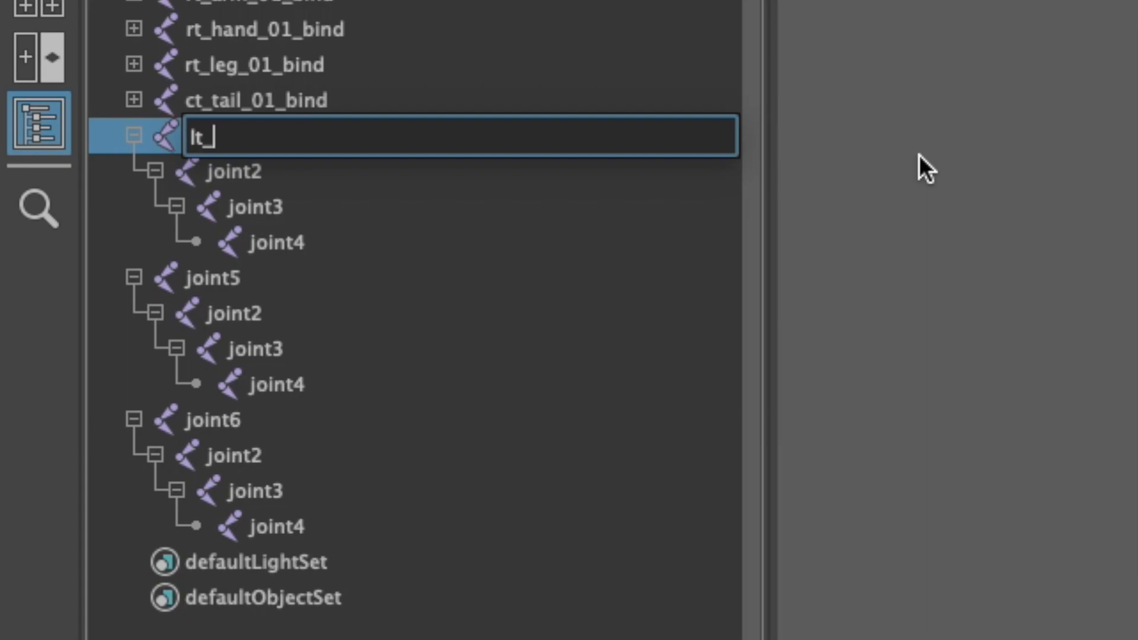
pyautogui.write('index_01_bin')
pyautogui.press('Return')
pyautogui.doubleClick(354, 135)
pyautogui.press('End')
pyautogui.write('d')
# Step: Rename the index chain's remaining joints, in order, lt_index_02_bind, lt_index_03_bind and lt_index_04_waste
pyautogui.doubleClick(239, 172)
pyautogui.write('lt_index_02_bind')
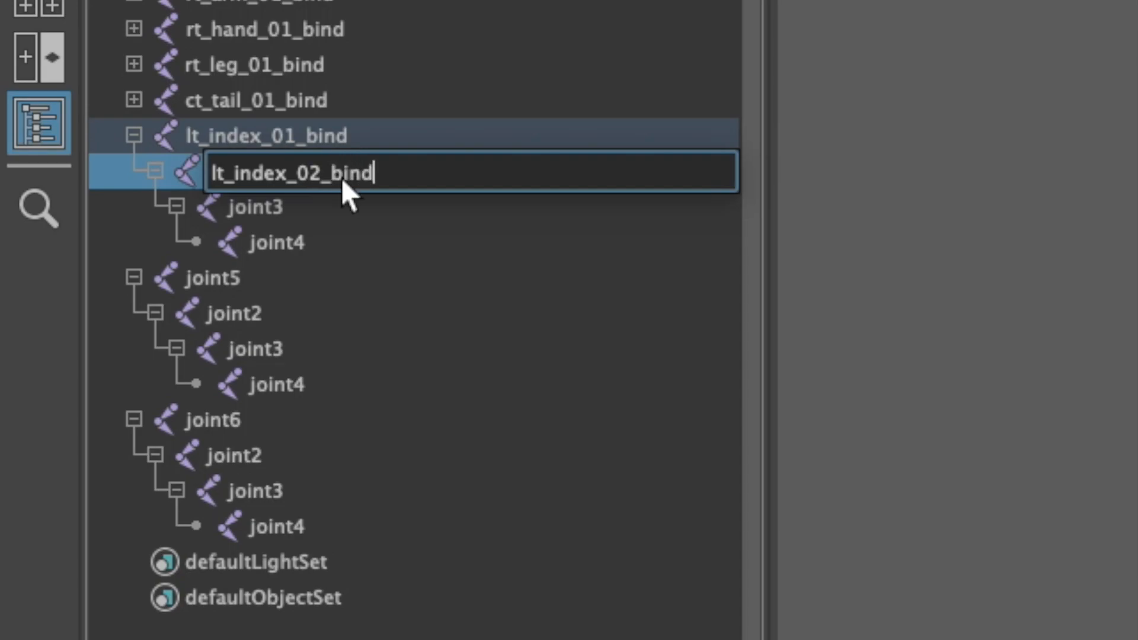
pyautogui.doubleClick(260, 207)
pyautogui.write('lt_')
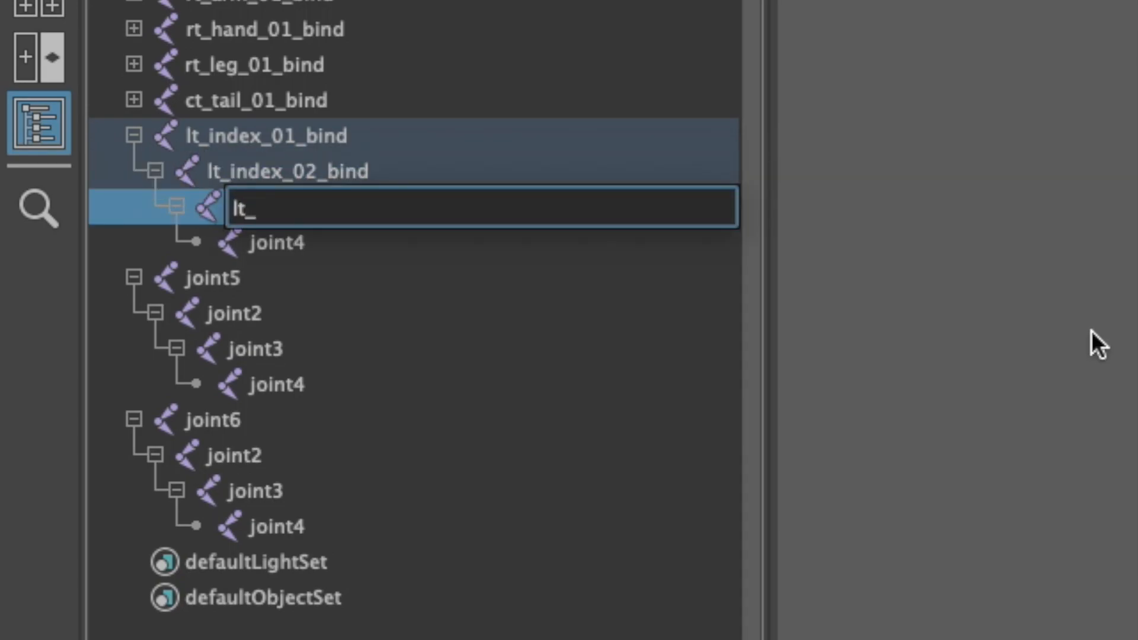
pyautogui.write('index_03_bind')
pyautogui.press('Return')
pyautogui.doubleClick(276, 242)
pyautogui.write('lt_index_04_waste')
pyautogui.press('Return')
# Step: Rename the second finger chain's root joint lt_middle_01_bind and its first child lt_middle_02_bind
pyautogui.click(223, 283)
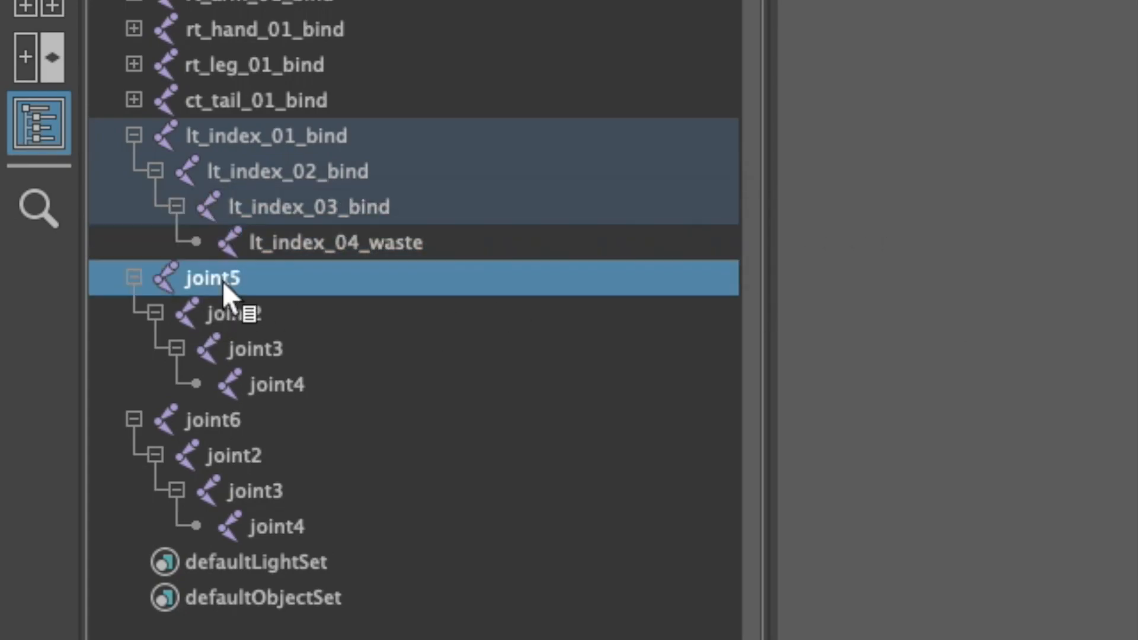
pyautogui.doubleClick(224, 283)
pyautogui.write('lt_middle_01_bind')
pyautogui.press('Tab')
pyautogui.write('lt')
pyautogui.press('BackSpace')
pyautogui.press('BackSpace')
pyautogui.write('lt_')
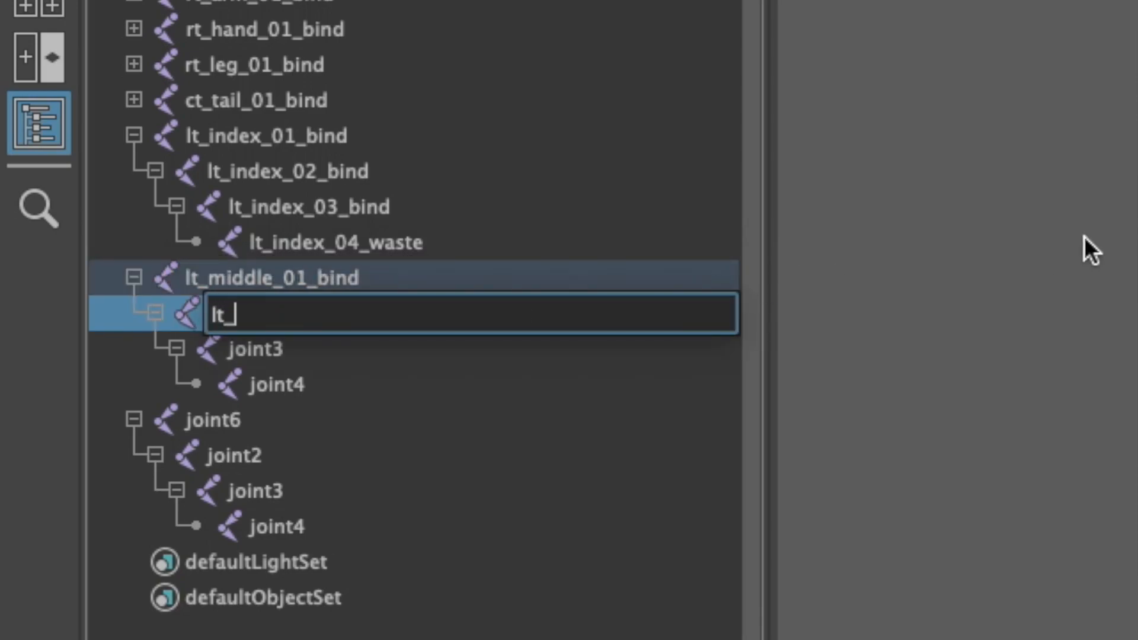
pyautogui.write('middle_02_bind')
pyautogui.press('Return')
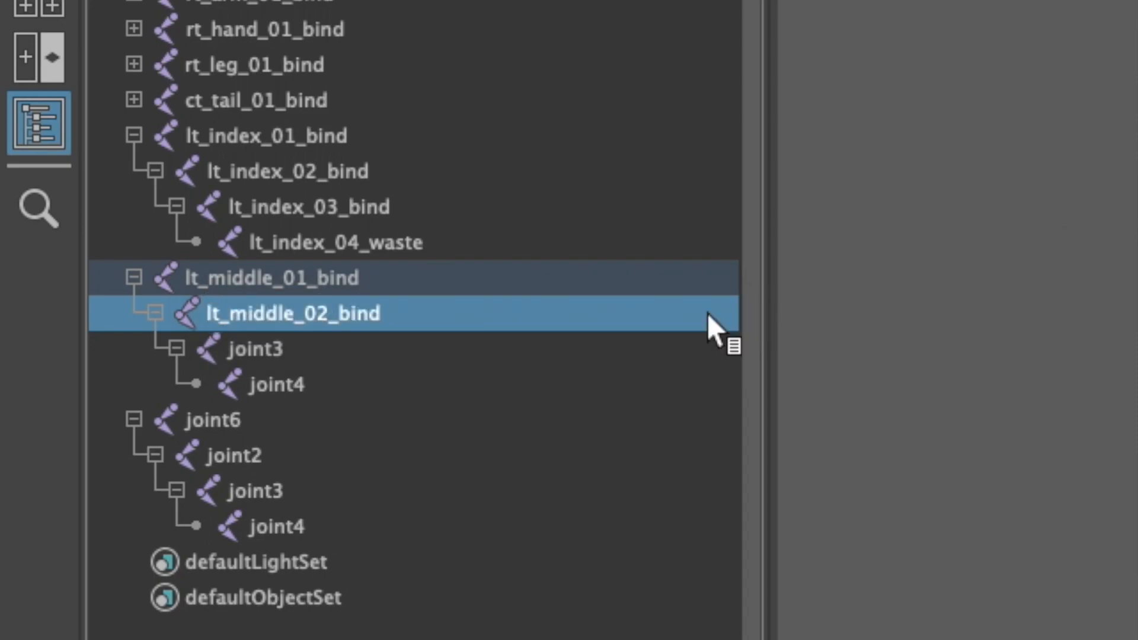
# Step: Rename the middle chain's last two joints lt_middle_03_bind and lt_middle_04_waste
pyautogui.doubleClick(318, 350)
pyautogui.write('lt_middle_03_bind')
pyautogui.press('Return')
pyautogui.doubleClick(407, 386)
pyautogui.write('l')
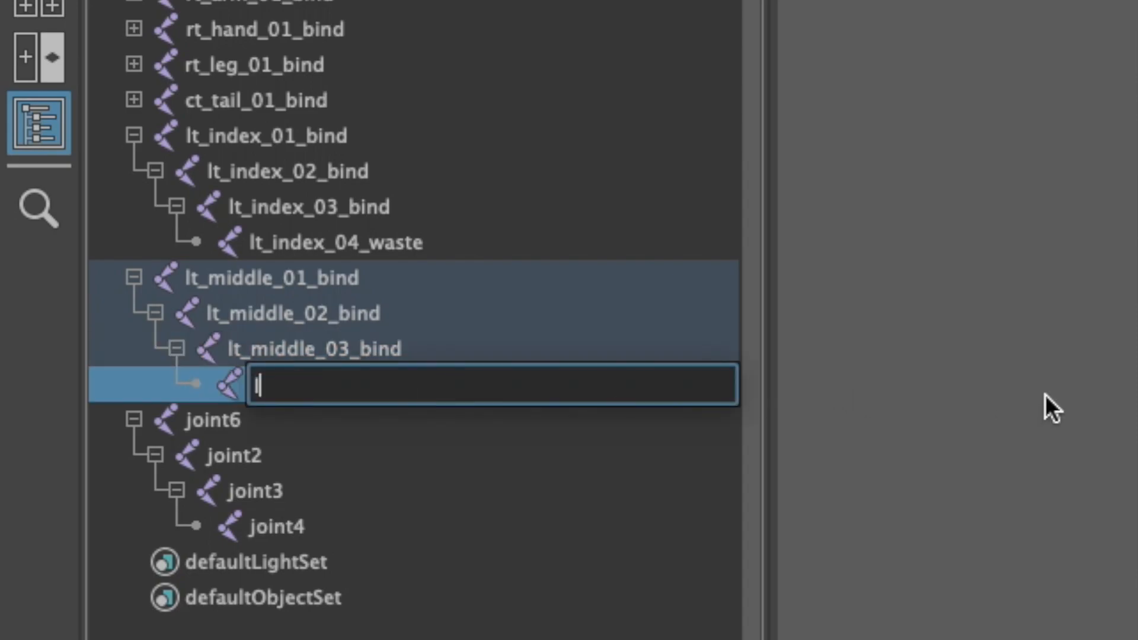
pyautogui.write('t_middle_04')
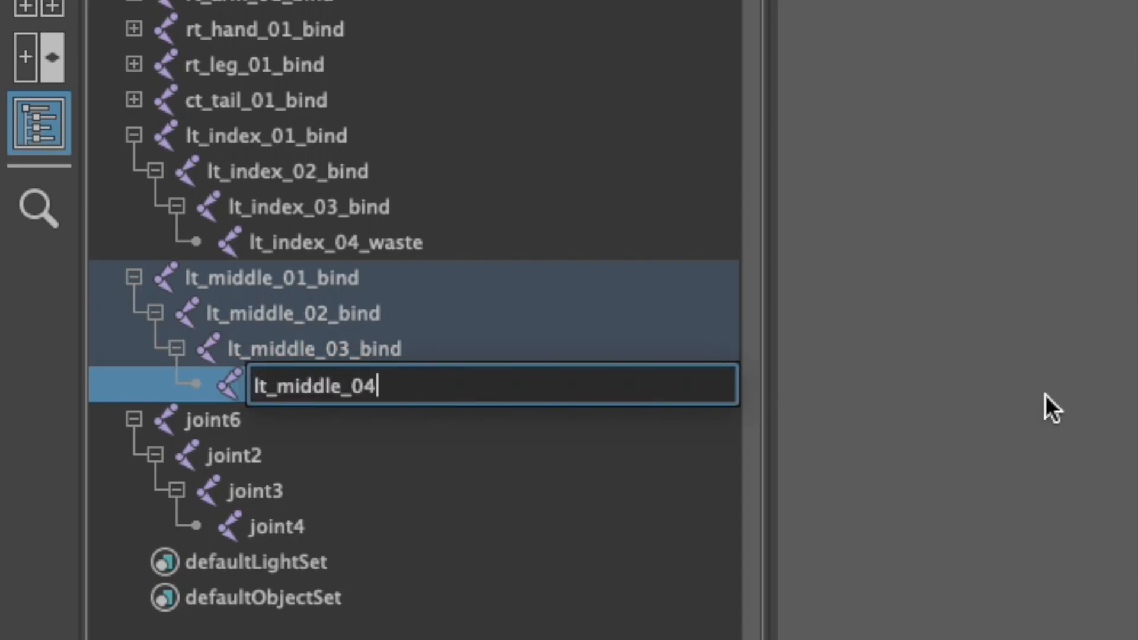
pyautogui.write('_waste')
pyautogui.press('Return')
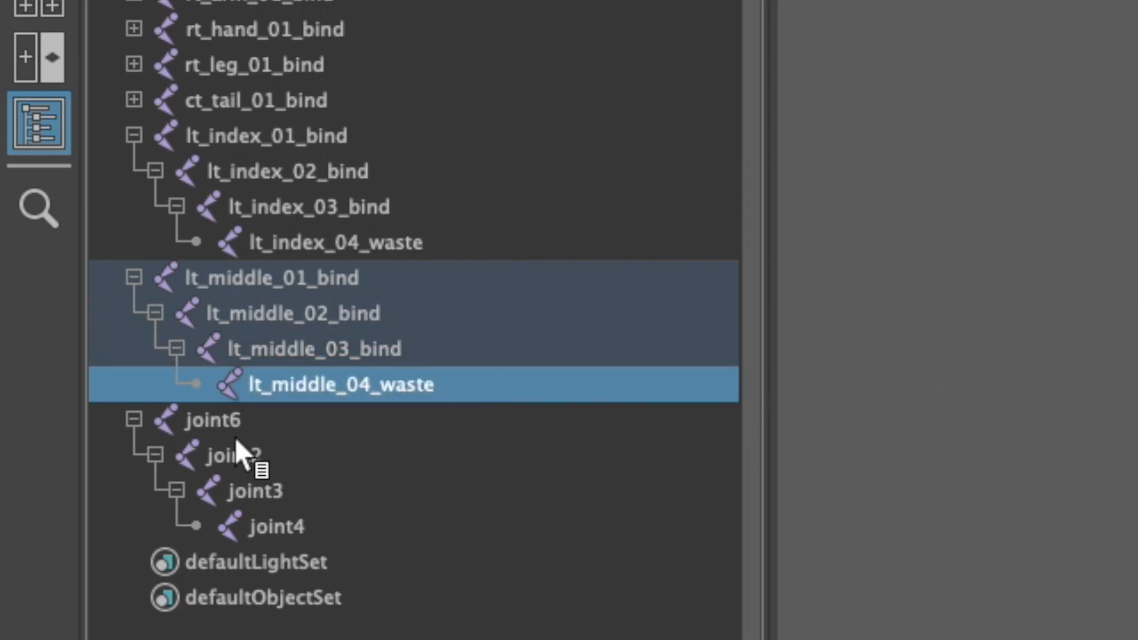
# Step: Rename the third finger chain's root joint lt_pinky_01_bind and its first child lt_pinky_02_bind
pyautogui.doubleClick(219, 420)
pyautogui.write('lt_pinke')
pyautogui.write('_01_bind')
pyautogui.press('Return')
pyautogui.doubleClick(249, 456)
pyautogui.write('lt_pinky_02_bind')
pyautogui.press('Return')
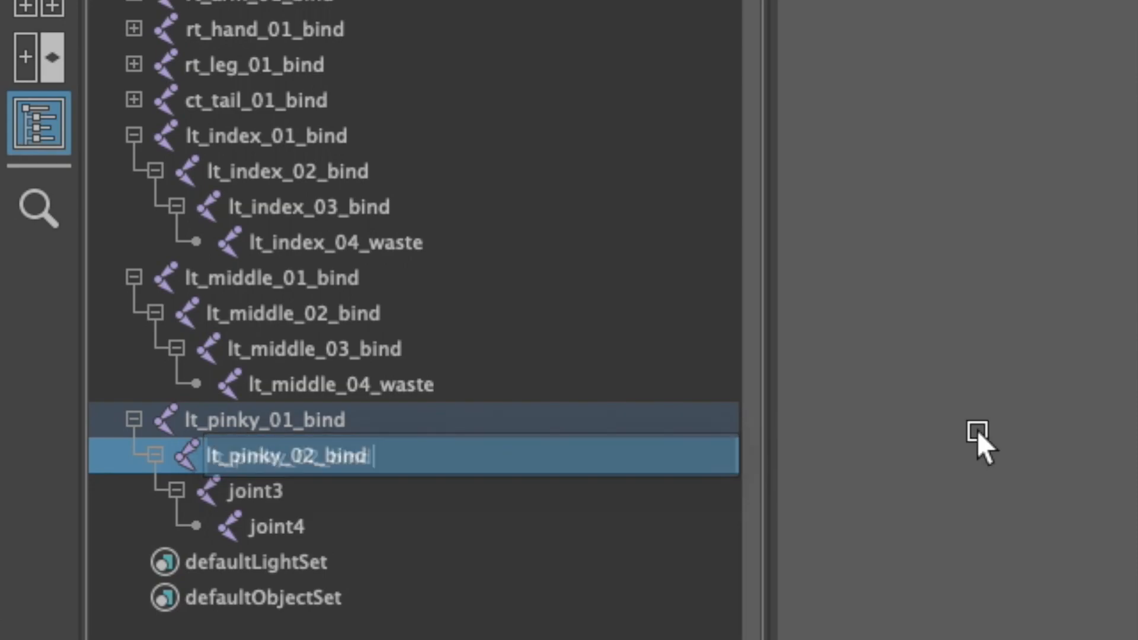
# Step: Rename the pinky chain's last two joints lt_pinky_03_bind and lt_pinky_04_waste
pyautogui.doubleClick(268, 493)
pyautogui.write('lt_pinky_03_bind')
pyautogui.press('Return')
pyautogui.doubleClick(276, 526)
pyautogui.write('lt_pin')
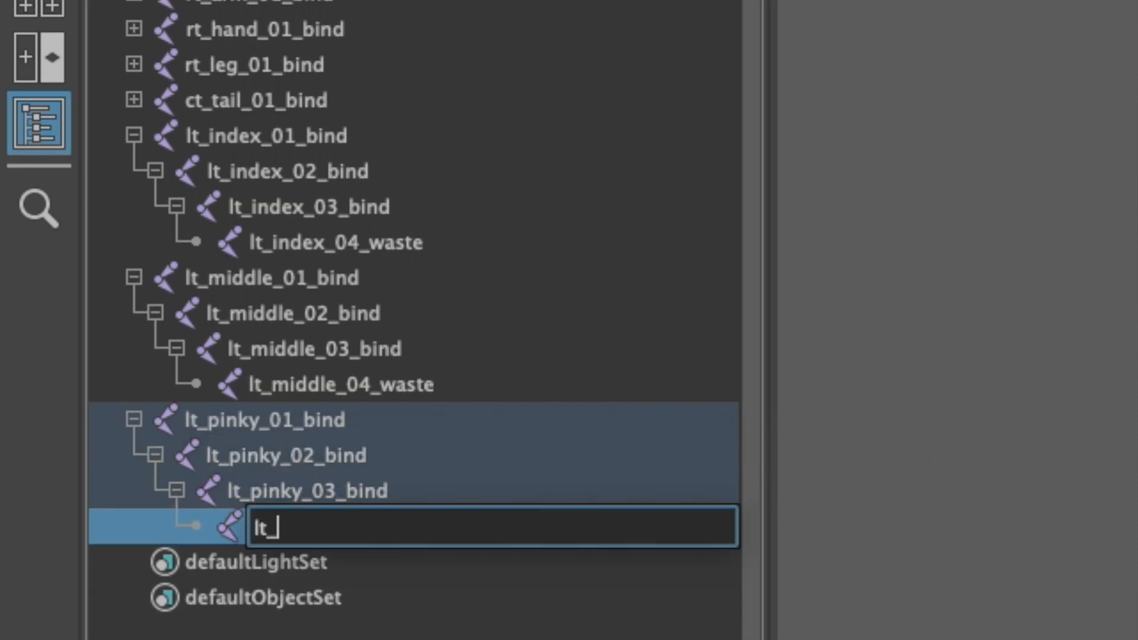
pyautogui.write('ky_04-')
pyautogui.write('waste')
pyautogui.press('Return')
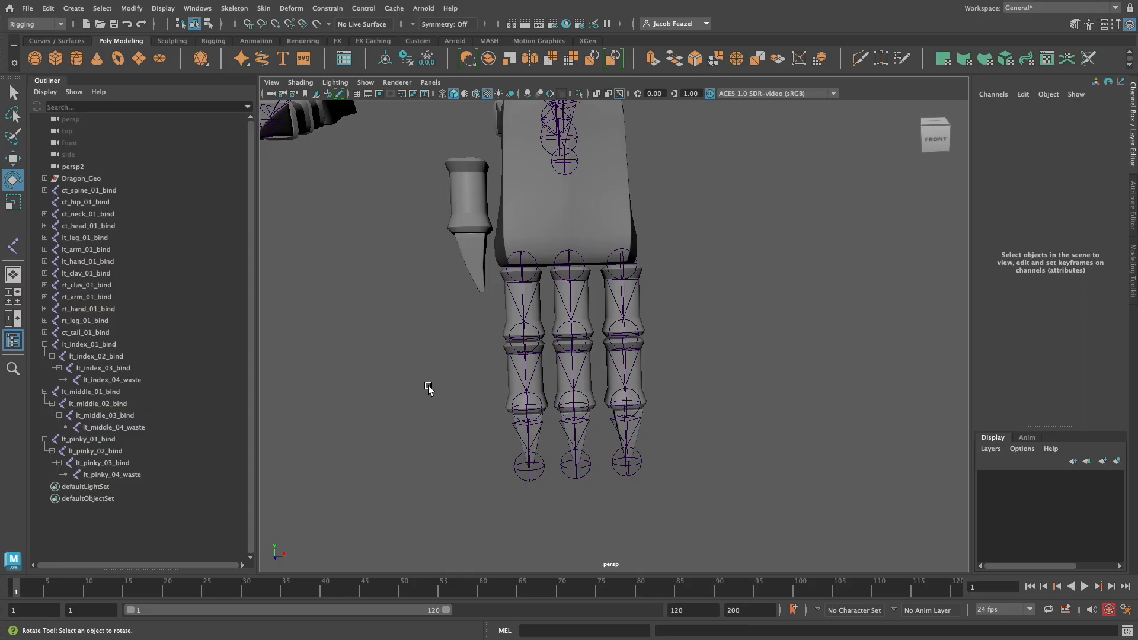
# Step: Collapse the index, middle and pinky chains in the hierarchy
pyautogui.click(44, 344)
pyautogui.click(44, 356)
pyautogui.click(44, 368)
# Step: Draw a vertical chain of five joints over the left hand beside the thumb in the front view
pyautogui.moveTo(607, 491)
pyautogui.keyDown('alt'); pyautogui.mouseDown()
pyautogui.moveTo(523, 478)
pyautogui.moveTo(573, 504)
pyautogui.moveTo(480, 495)
pyautogui.moveTo(574, 564)
pyautogui.moveTo(605, 567)
pyautogui.moveTo(587, 498)
pyautogui.mouseUp(); pyautogui.keyUp('alt')
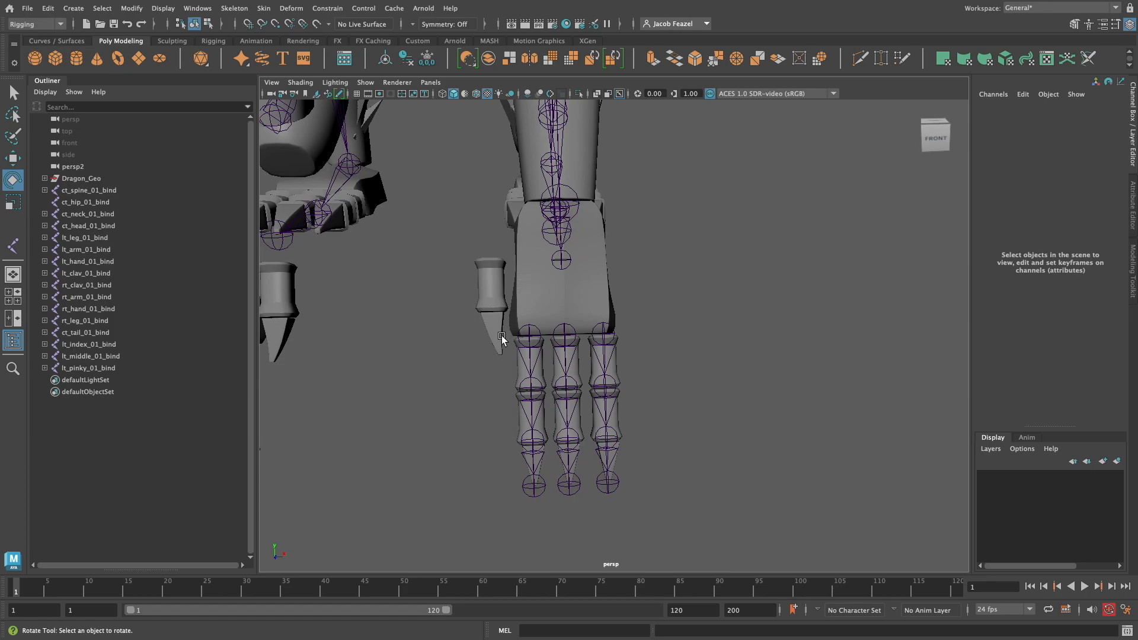
pyautogui.press('space')
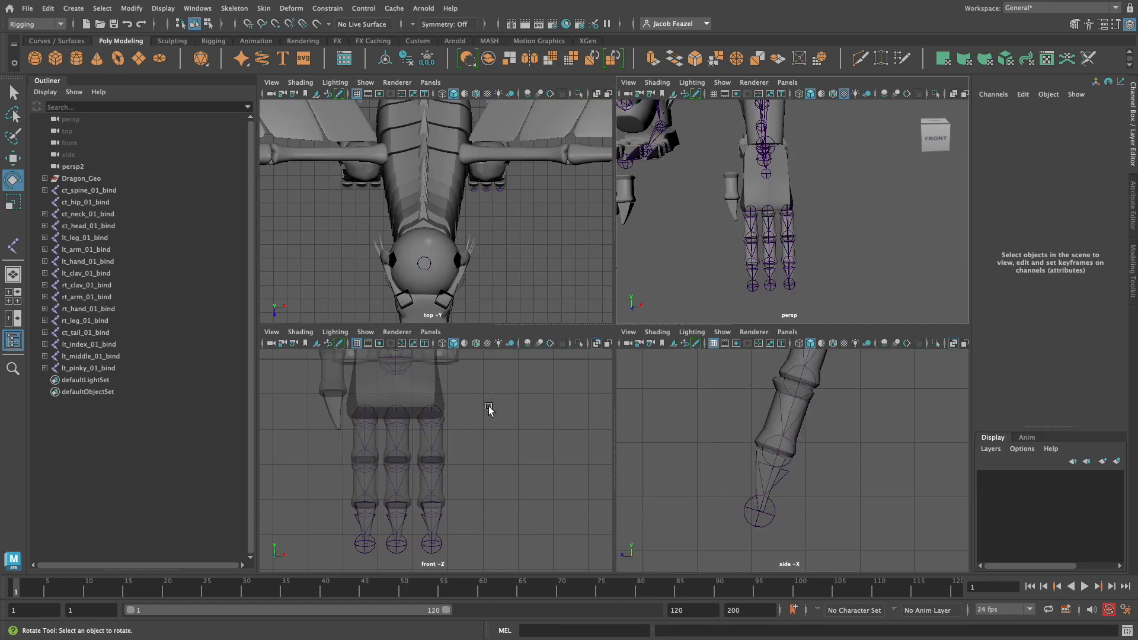
pyautogui.press('space')
pyautogui.keyDown('alt'); pyautogui.moveTo(361, 371); pyautogui.dragTo(473, 467, button='middle'); pyautogui.keyUp('alt')
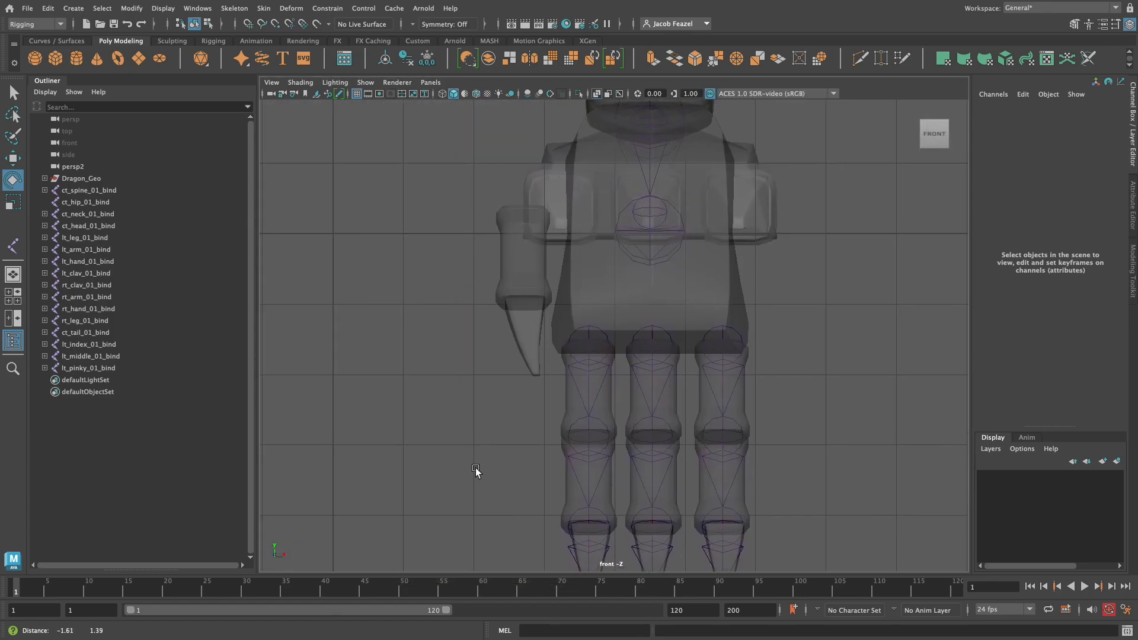
pyautogui.scroll(-2, 454, 436)
pyautogui.keyDown('alt'); pyautogui.moveTo(426, 363); pyautogui.dragTo(423, 452, button='middle'); pyautogui.keyUp('alt')
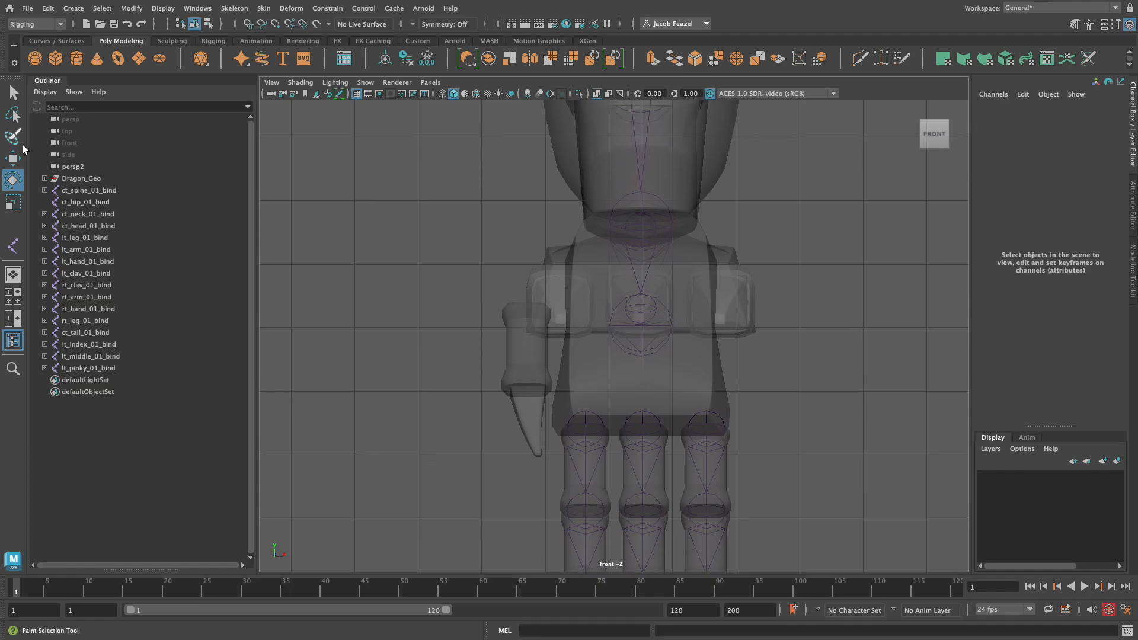
pyautogui.click(14, 246)
pyautogui.click(568, 376)
pyautogui.click(567, 354)
pyautogui.click(568, 313)
pyautogui.click(567, 260)
pyautogui.click(569, 214)
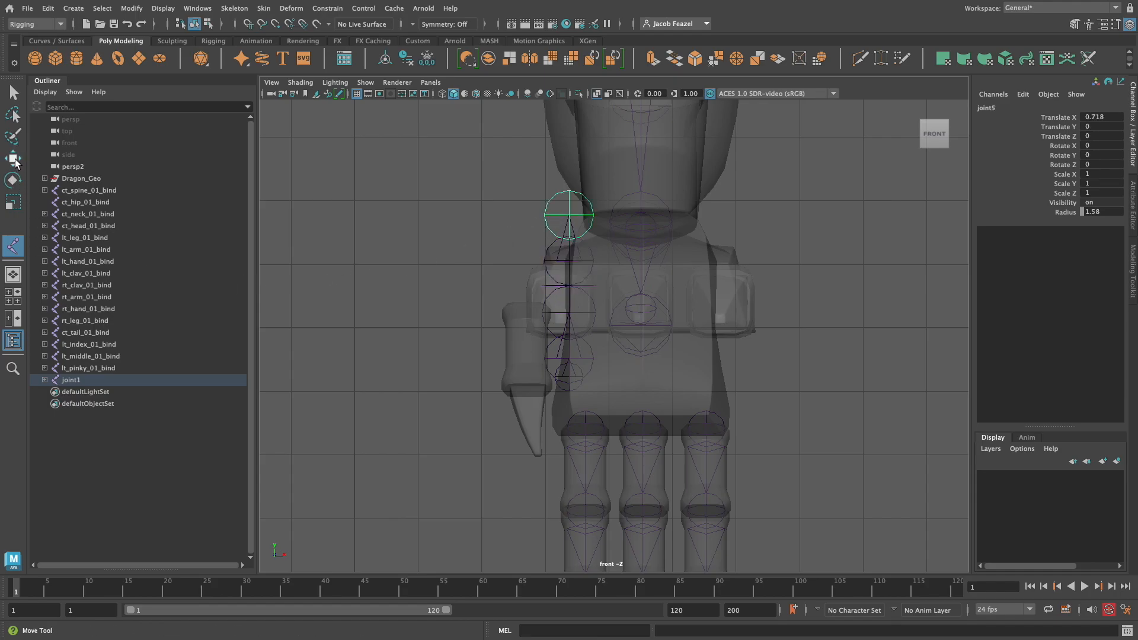
# Step: Expand the new chain and reduce its joint radii to about 0.98, with the root joint's radius at about 1.004
pyautogui.keyDown('shift'); pyautogui.click(44, 380); pyautogui.keyUp('shift')
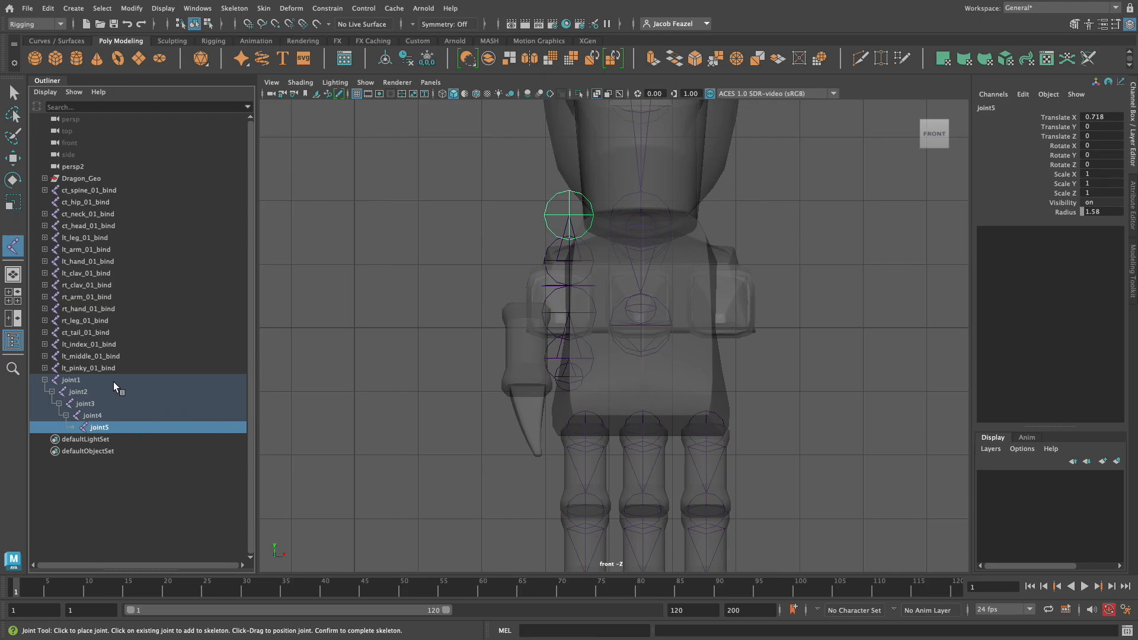
pyautogui.keyDown('shift'); pyautogui.click(114, 382); pyautogui.keyUp('shift')
pyautogui.click(1080, 213)
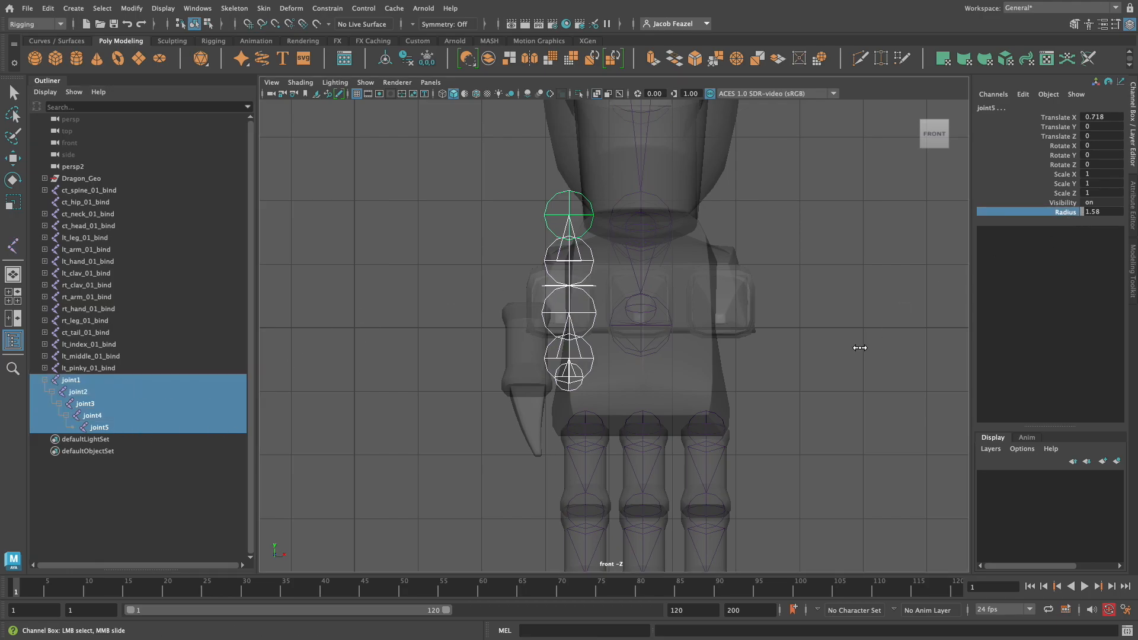
pyautogui.moveTo(858, 348); pyautogui.dragTo(856, 348, button='middle')
pyautogui.click(569, 377)
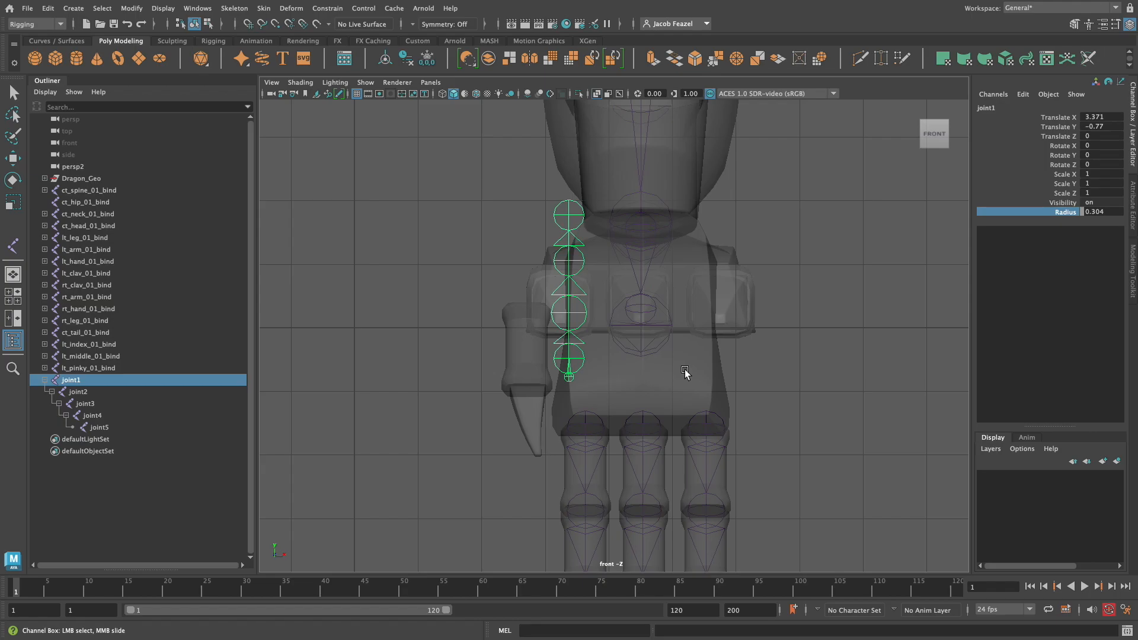
pyautogui.moveTo(825, 362); pyautogui.dragTo(828, 363, button='middle')
# Step: Move the new chain's root joint to about -0.525 in Translate Y and set the second joint's Translate X to about 1.594
pyautogui.keyDown('alt'); pyautogui.moveTo(494, 401); pyautogui.dragTo(687, 395, button='right'); pyautogui.keyUp('alt')
pyautogui.keyDown('alt'); pyautogui.moveTo(695, 393); pyautogui.dragTo(732, 389, button='middle'); pyautogui.keyUp('alt')
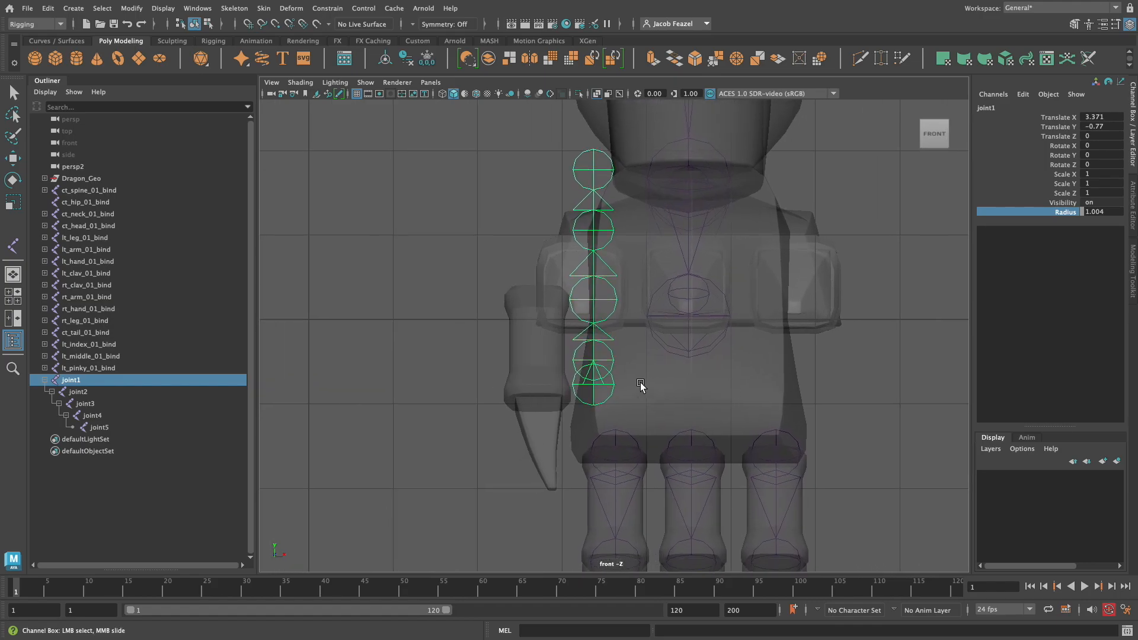
pyautogui.press('w')
pyautogui.moveTo(593, 359); pyautogui.dragTo(581, 338)
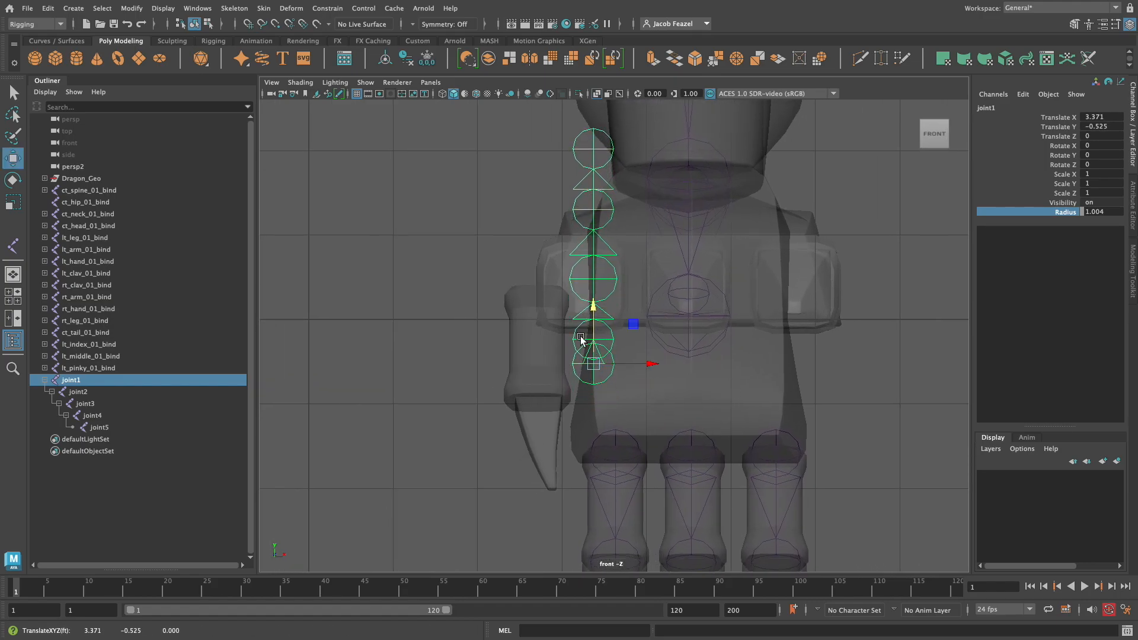
pyautogui.click(581, 326)
pyautogui.click(579, 341)
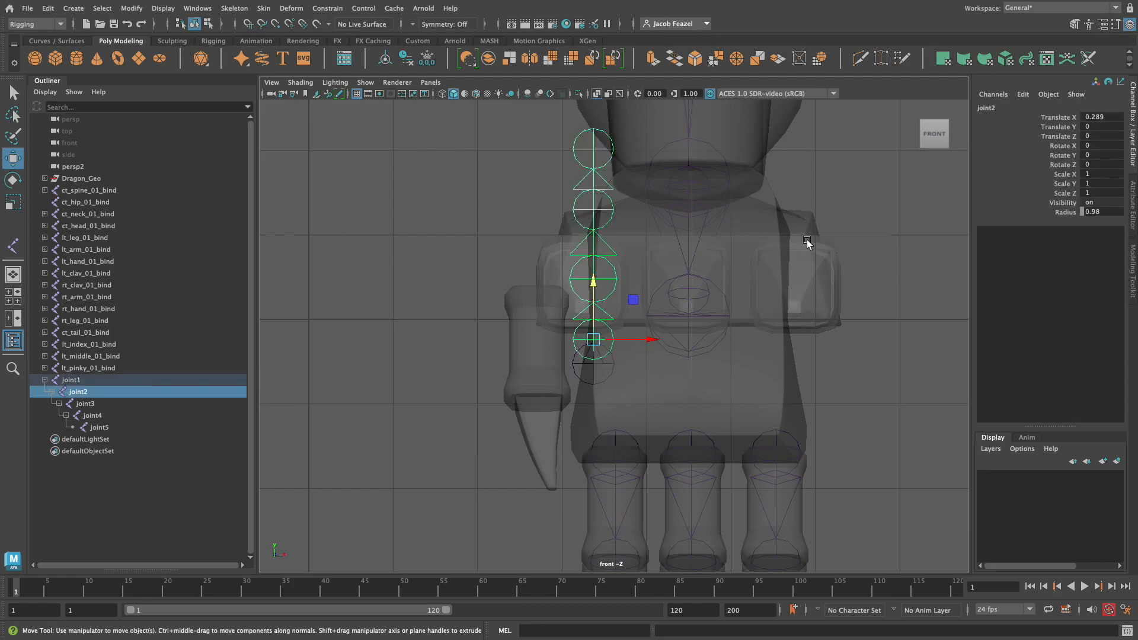
pyautogui.click(1063, 117)
pyautogui.moveTo(847, 397); pyautogui.dragTo(913, 391, button='middle')
pyautogui.moveTo(990, 391); pyautogui.dragTo(902, 287, button='middle')
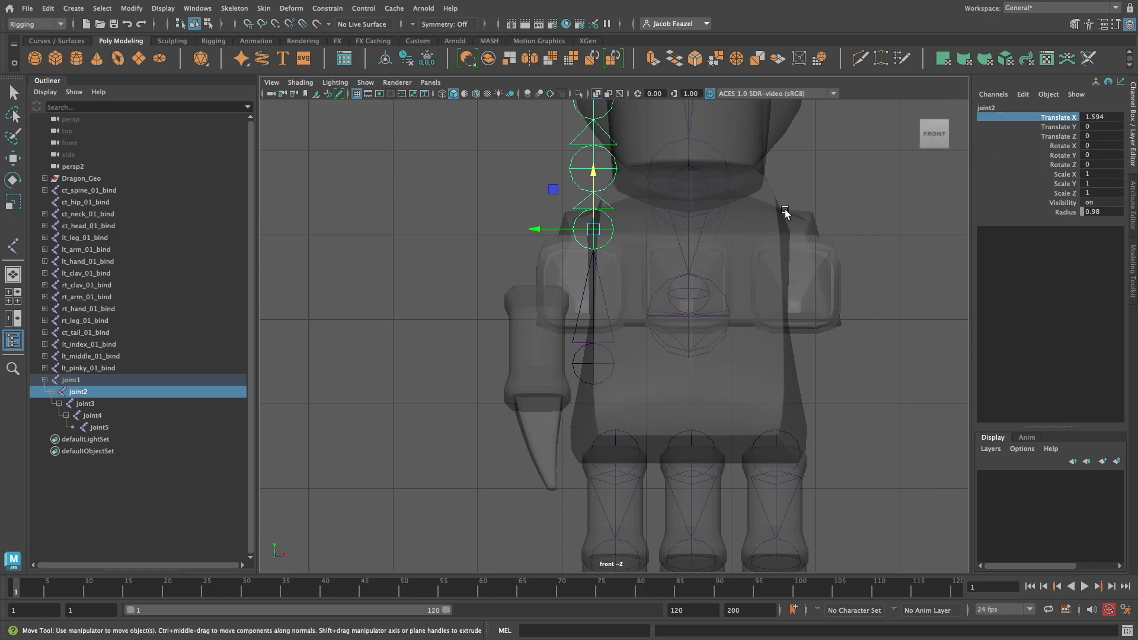
# Step: Rotate the chain's second joint about 147 degrees in Z so its children point down along the thumb
pyautogui.press('e')
pyautogui.moveTo(649, 276); pyautogui.dragTo(570, 148)
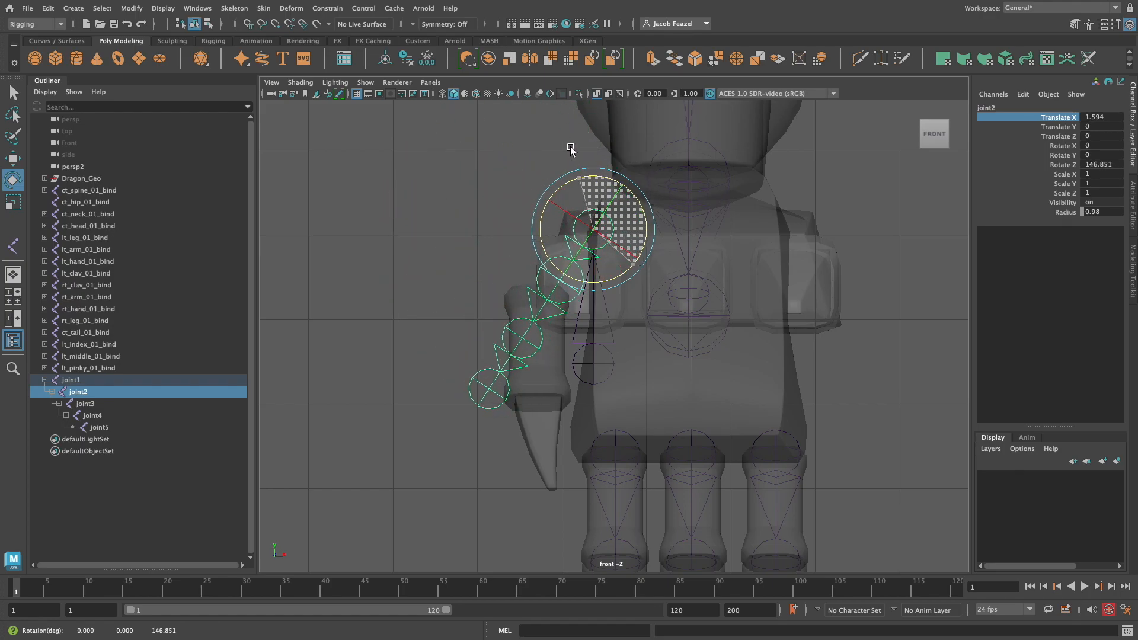
pyautogui.moveTo(571, 150); pyautogui.dragTo(572, 151)
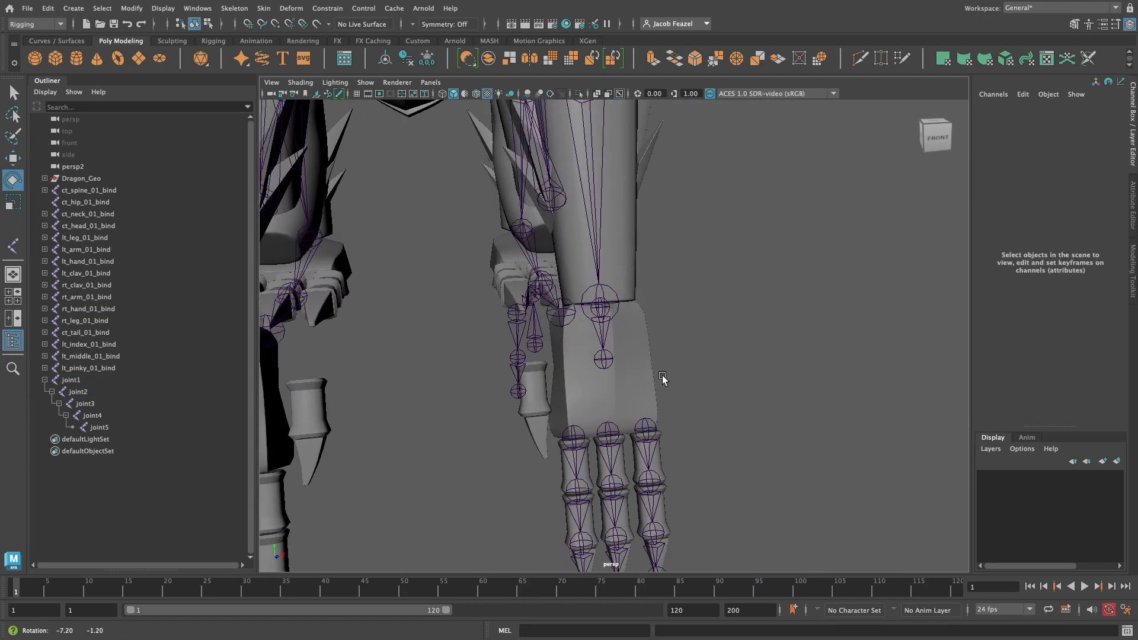
# Step: Move the thumb chain's root joint forward to the hand, to about 4.189 in Translate Z
pyautogui.keyDown('alt'); pyautogui.moveTo(663, 375); pyautogui.dragTo(695, 374); pyautogui.keyUp('alt')
pyautogui.click(492, 368)
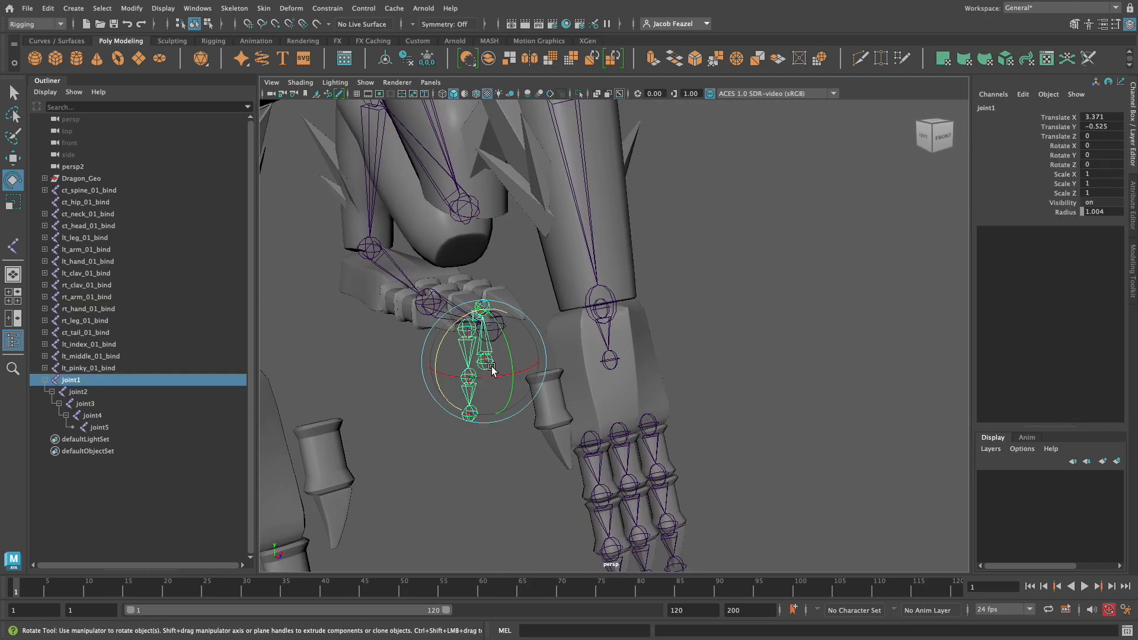
pyautogui.press('w')
pyautogui.moveTo(503, 366); pyautogui.dragTo(515, 373)
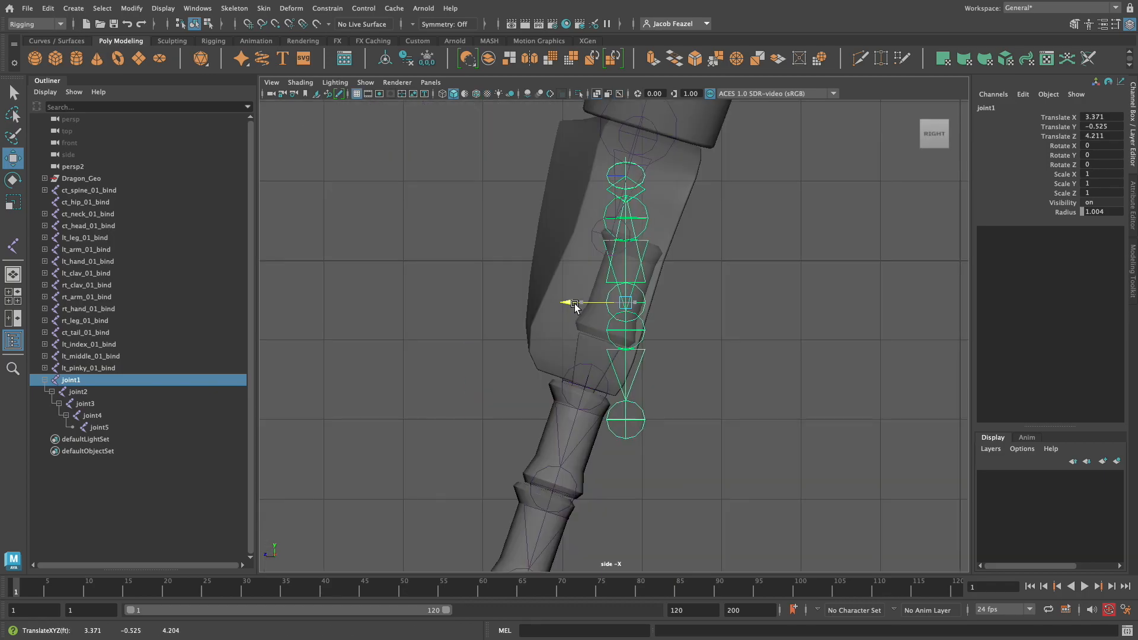
pyautogui.moveTo(569, 304); pyautogui.dragTo(574, 293)
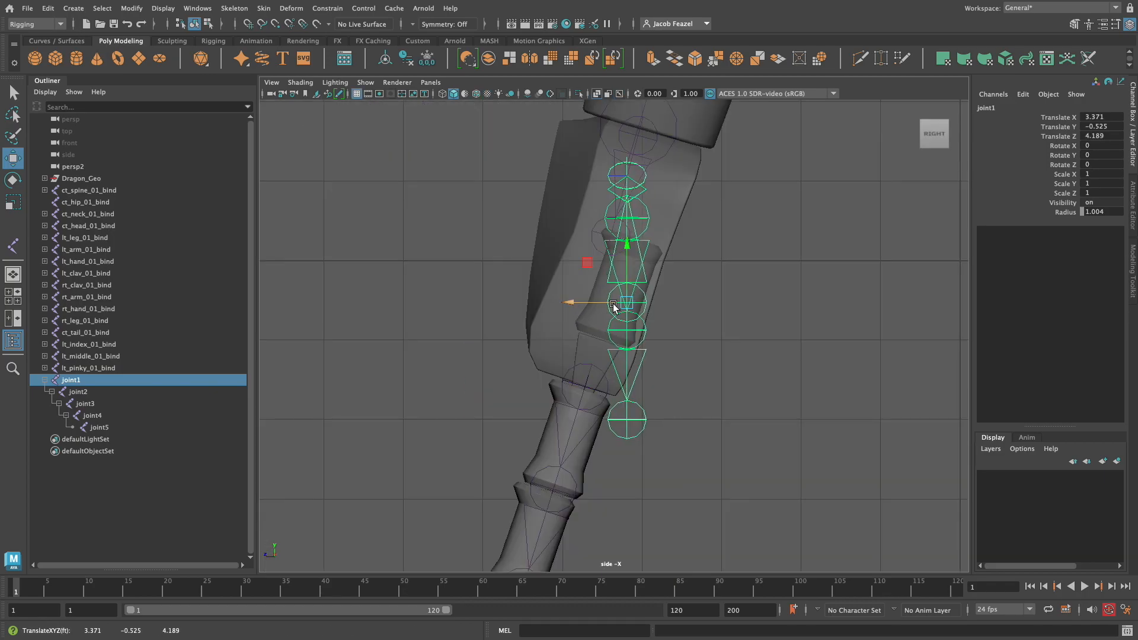
# Step: Rotate the thumb chain's root about 19 degrees in Y and shift it to about -0.48 in Y and 4.3 in Z
pyautogui.press('e')
pyautogui.moveTo(675, 326); pyautogui.dragTo(619, 305)
pyautogui.press('w')
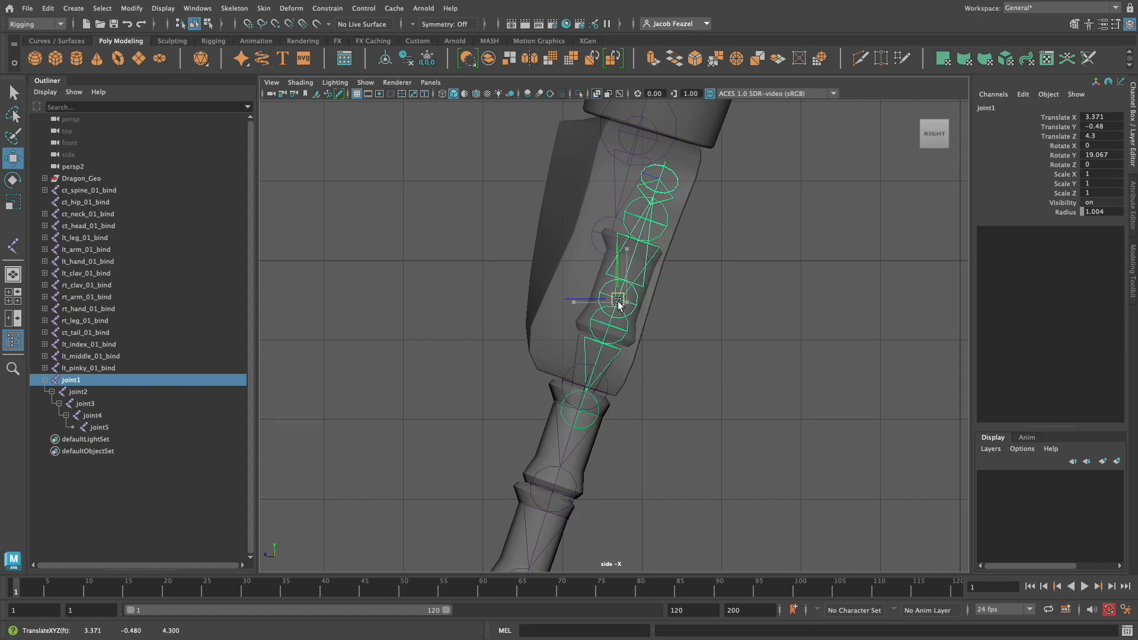
pyautogui.click(699, 330)
# Step: Rotate the thumb chain's root joint to about -64 degrees in X in the perspective view
pyautogui.press('space')
pyautogui.press('space')
pyautogui.press('space')
pyautogui.keyDown('alt'); pyautogui.moveTo(618, 408); pyautogui.dragTo(573, 308); pyautogui.keyUp('alt')
pyautogui.click(574, 308)
pyautogui.press('e')
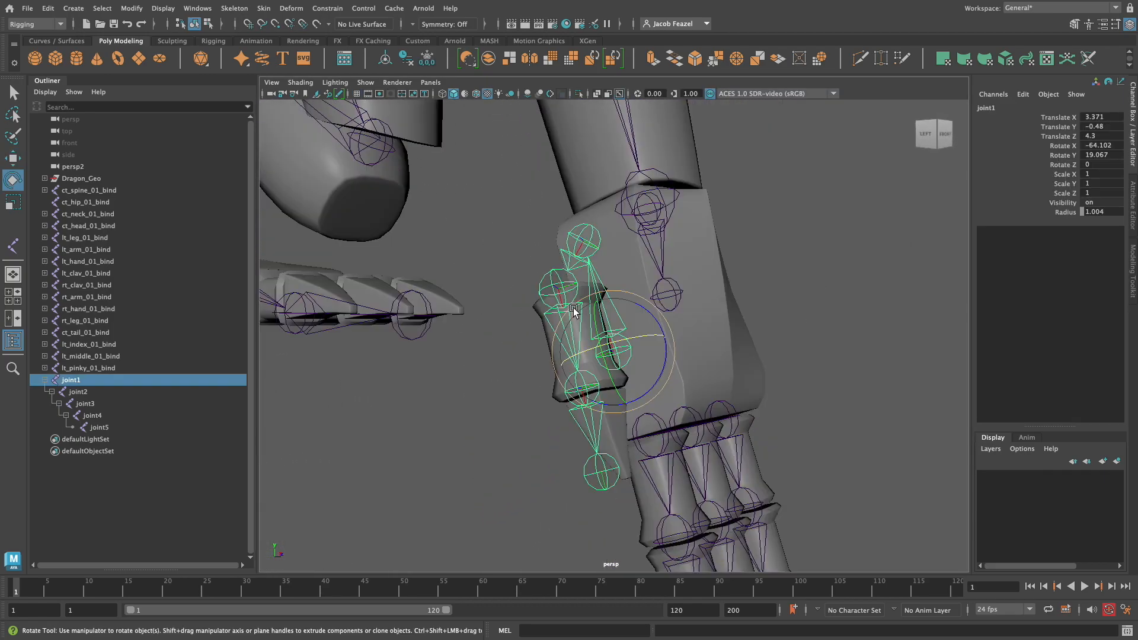
# Step: Try to rotate the thumb chain's second joint, undo the rotation and reselect its parent
pyautogui.keyDown('alt'); pyautogui.moveTo(508, 328); pyautogui.dragTo(536, 337); pyautogui.keyUp('alt')
pyautogui.click(573, 238)
pyautogui.moveTo(617, 252); pyautogui.dragTo(467, 406)
pyautogui.hotkey('ctrl', 'z')
pyautogui.press('Up')
# Step: Rename the thumb chain's root joint lt_thumbDrop_01_bind and the second joint lt_thumb_01_bind
pyautogui.doubleClick(104, 380)
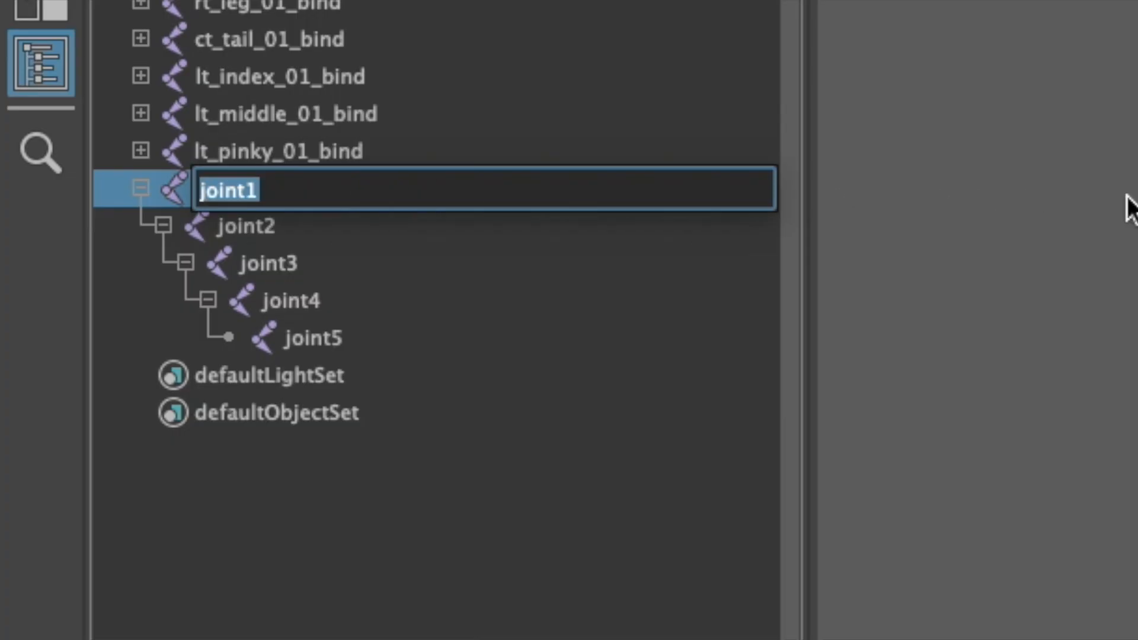
pyautogui.write('lt_thumbDrop_01_bind')
pyautogui.press('Return')
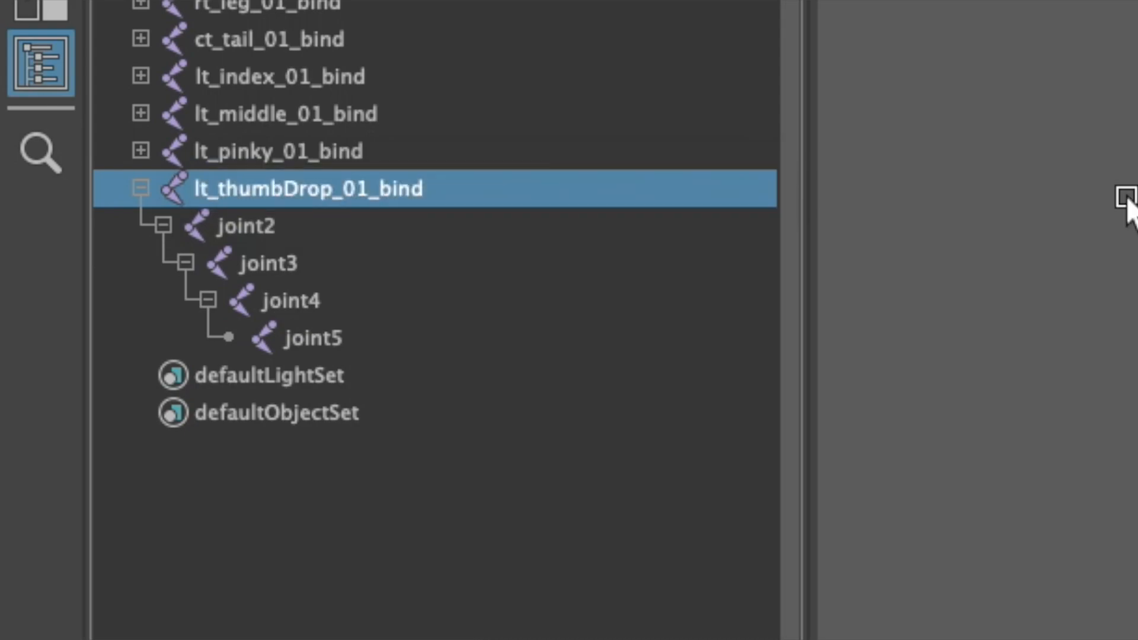
pyautogui.doubleClick(270, 231)
pyautogui.write('lt_thumb')
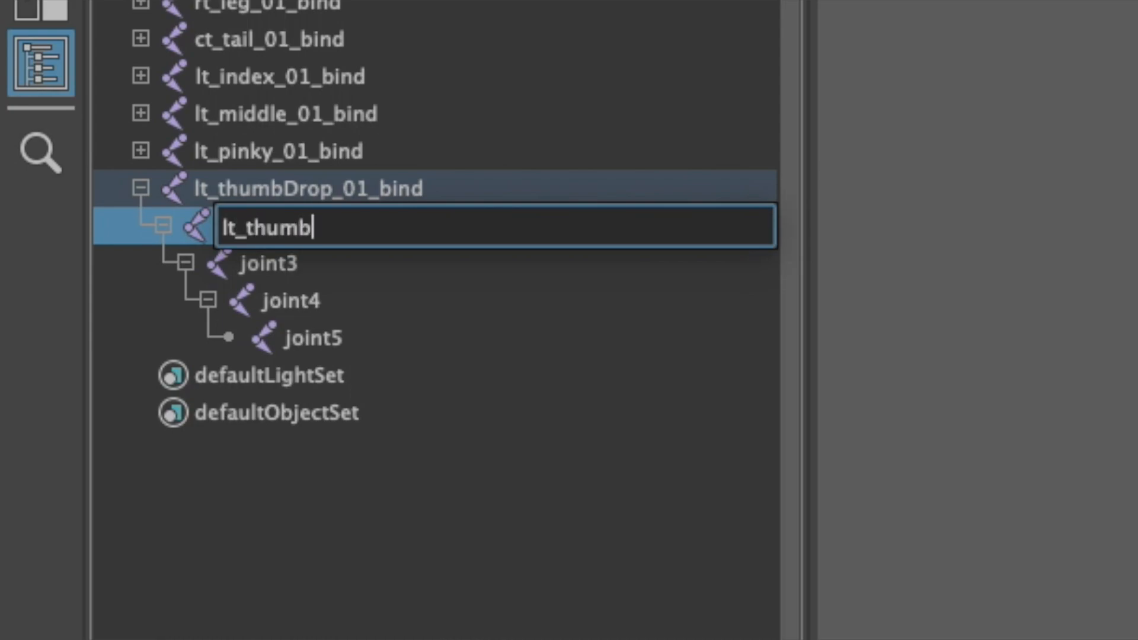
pyautogui.write('_01_bind')
pyautogui.press('Return')
# Step: Rename the thumb chain's remaining joints, in order, lt_thumb02_bind, lt_thumb_03_bind and lt_thumb_04_waste
pyautogui.click(291, 266)
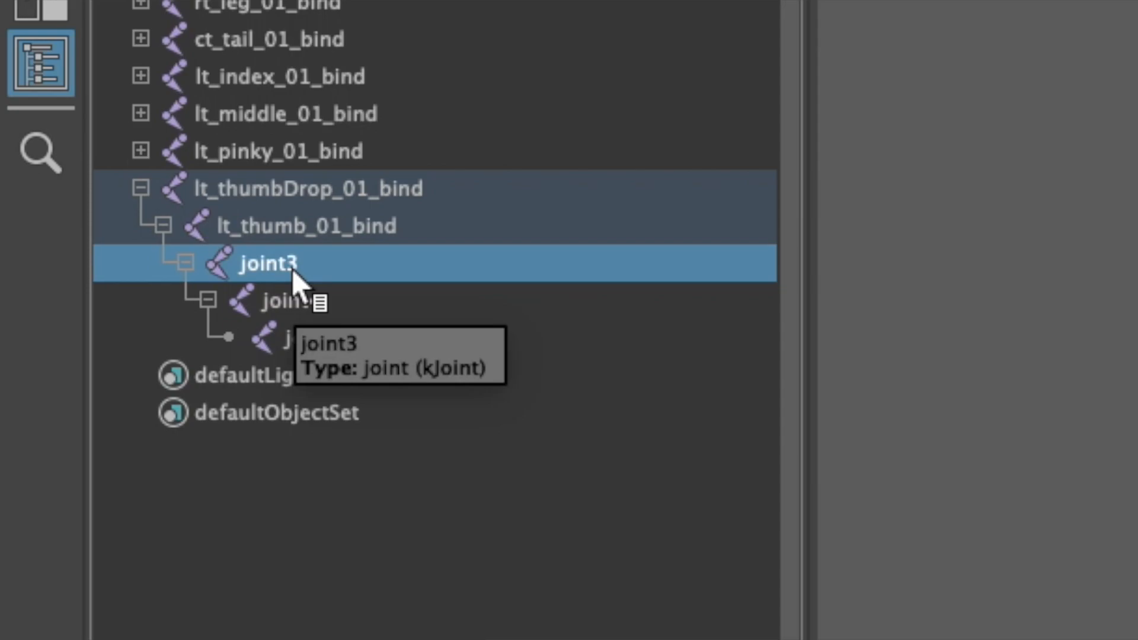
pyautogui.doubleClick(293, 266)
pyautogui.write('lt_thumb')
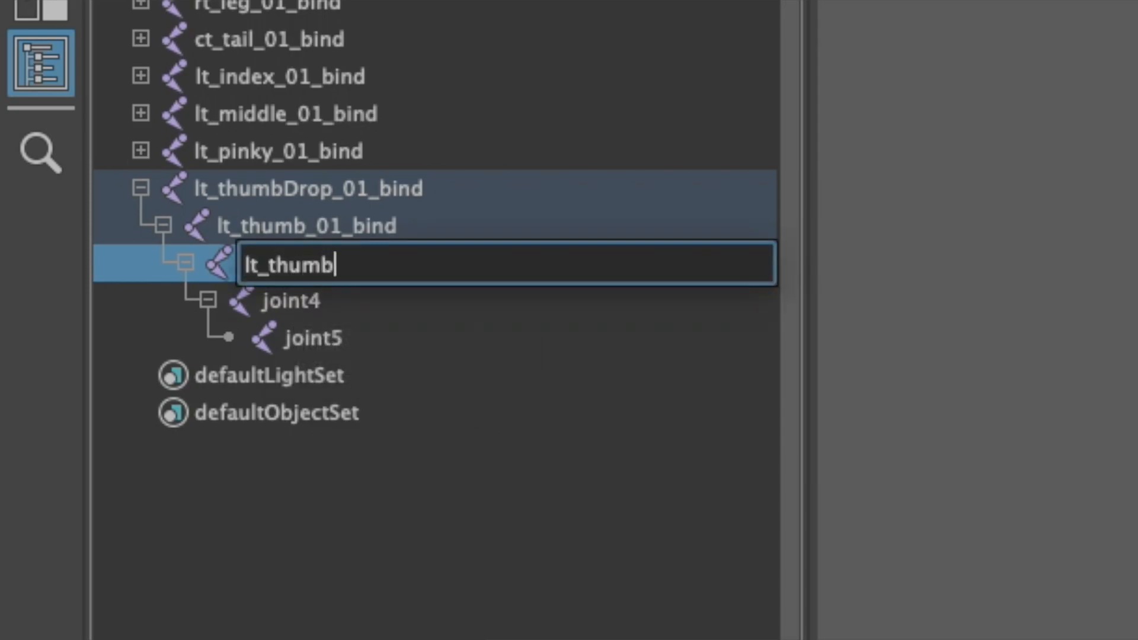
pyautogui.write('02_bind')
pyautogui.press('Return')
pyautogui.doubleClick(297, 303)
pyautogui.write('lt_thumb_03_bind')
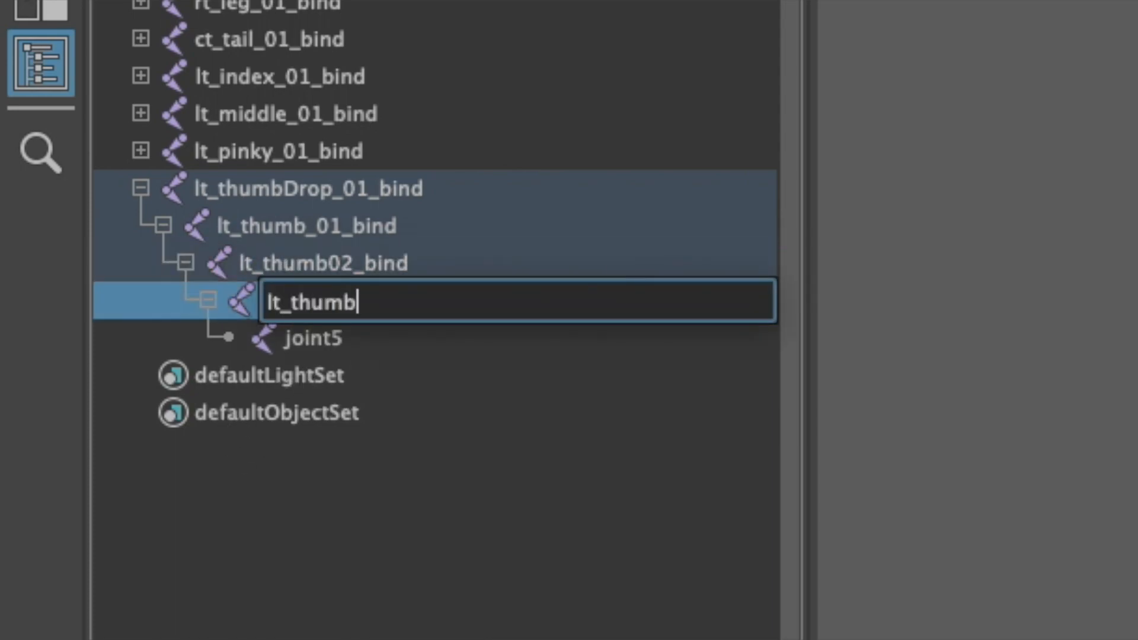
pyautogui.press('Return')
pyautogui.doubleClick(312, 338)
pyautogui.write('lt_thumb_04_waste')
pyautogui.press('Return')
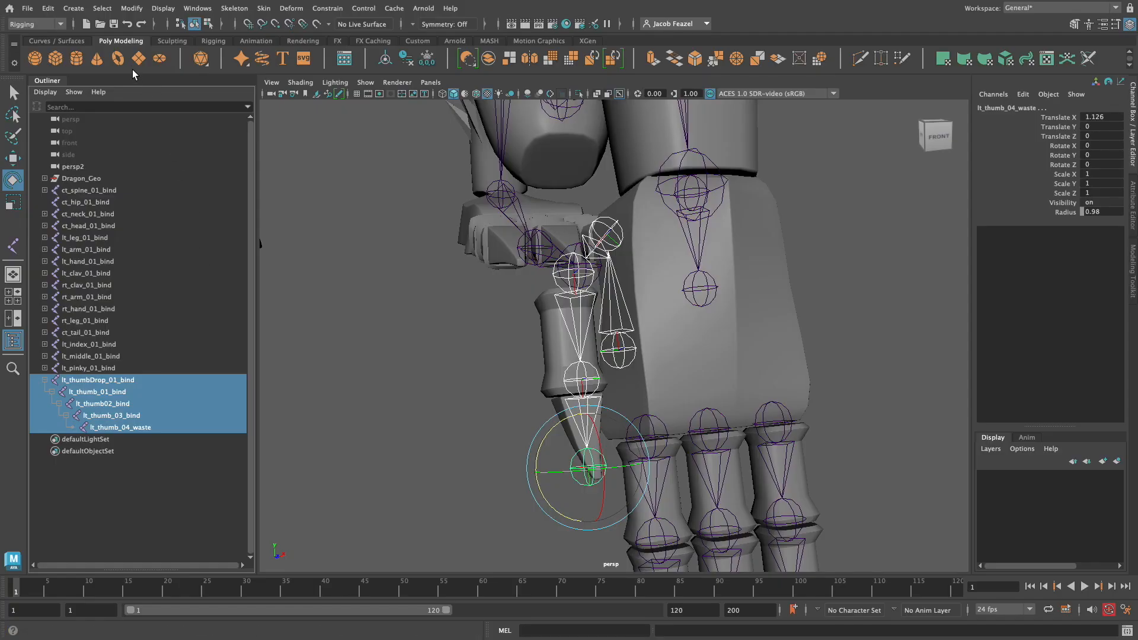
# Step: Freeze the transformations of the left thumb chain's joints and clear the selection
pyautogui.click(131, 9)
pyautogui.click(187, 65)
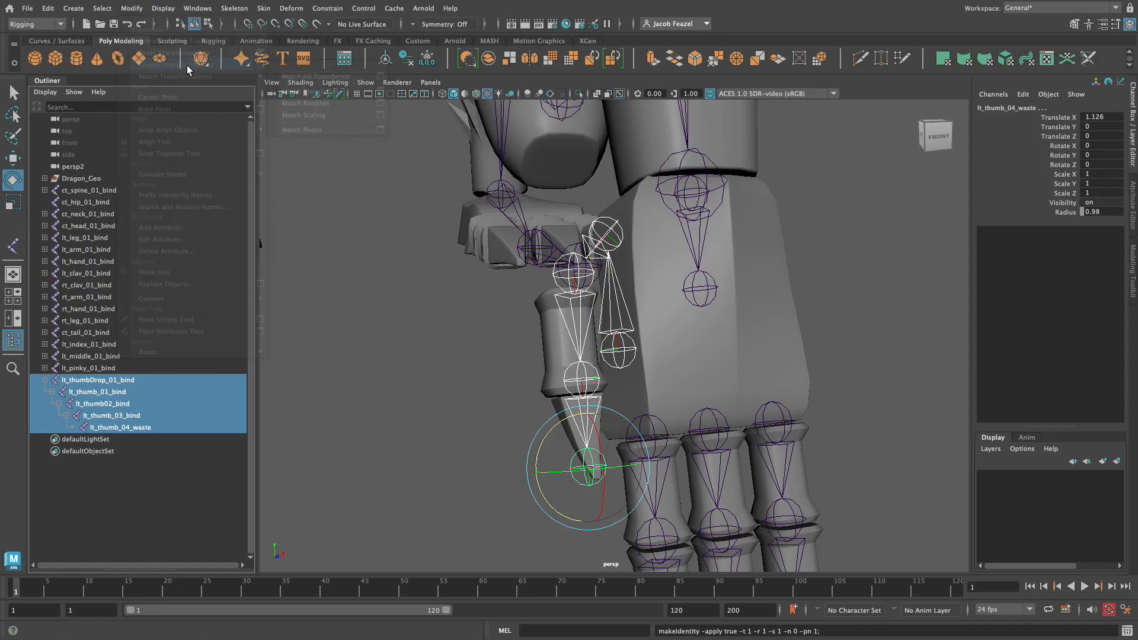
pyautogui.click(325, 303)
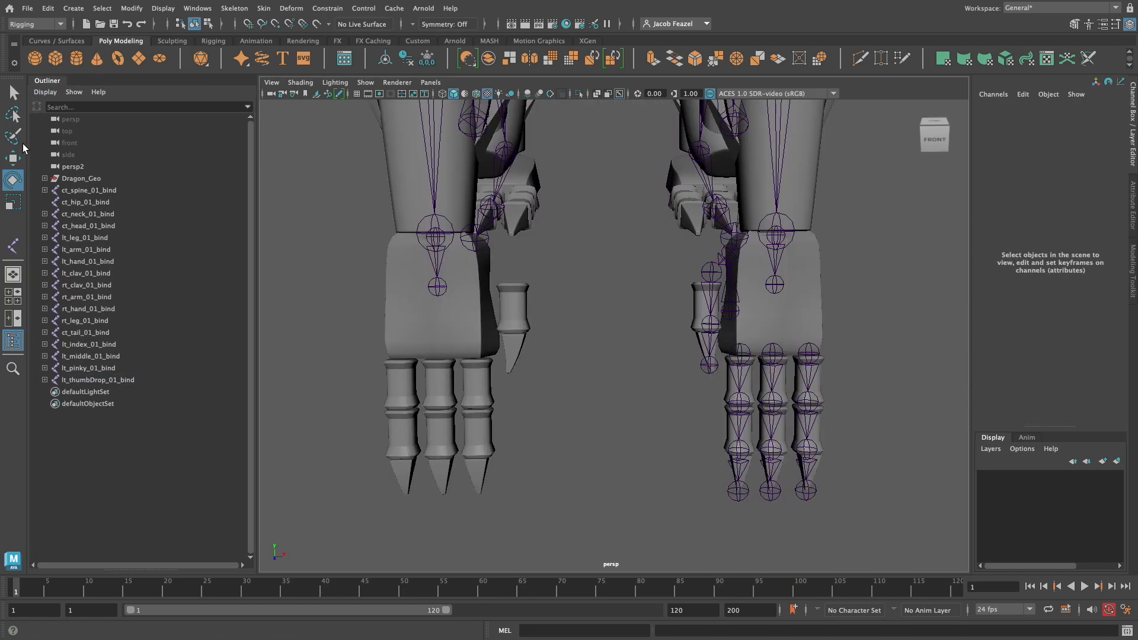
# Step: Open the Mirror Joints options and check the YZ plane, Behavior function and lt-to-rt name replacement
pyautogui.click(53, 25)
pyautogui.click(54, 27)
pyautogui.click(234, 8)
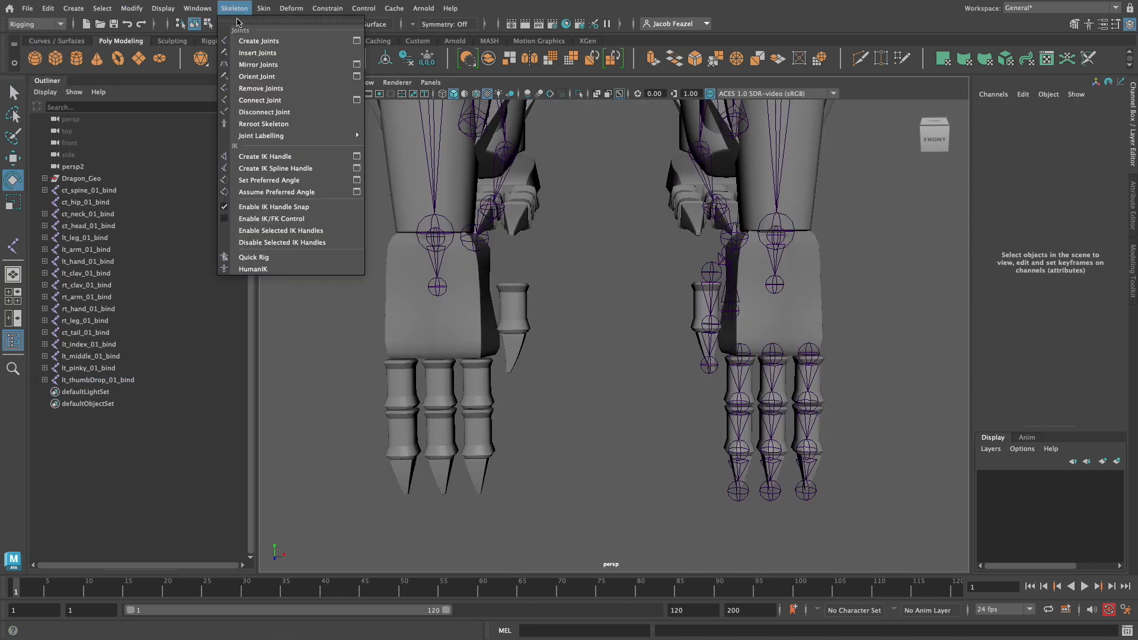
pyautogui.click(356, 64)
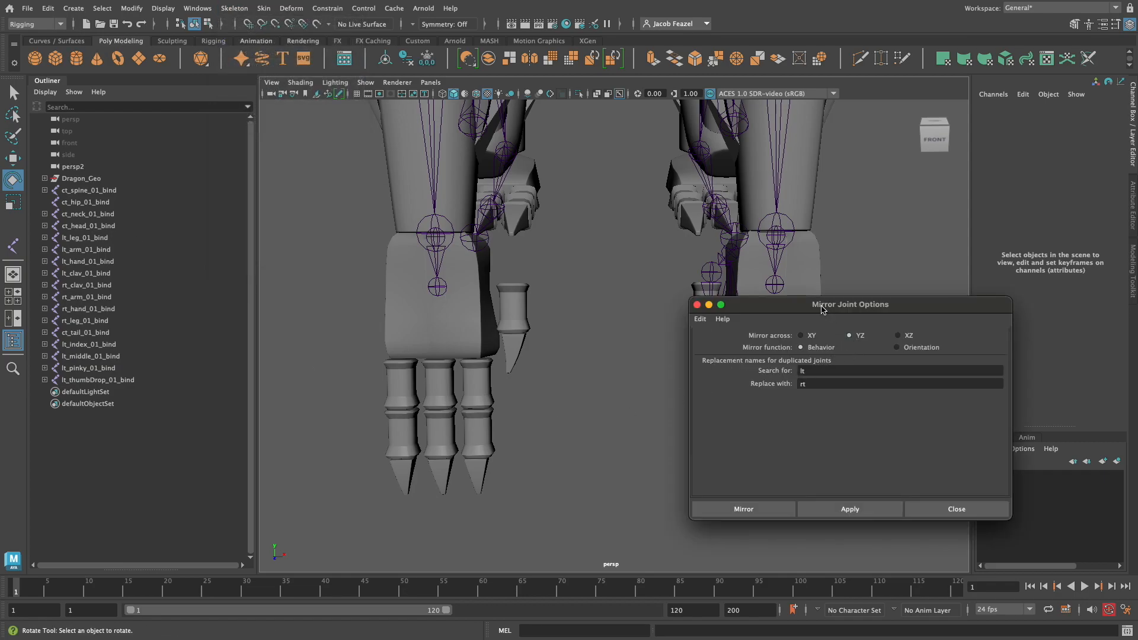
pyautogui.moveTo(823, 310); pyautogui.dragTo(880, 304)
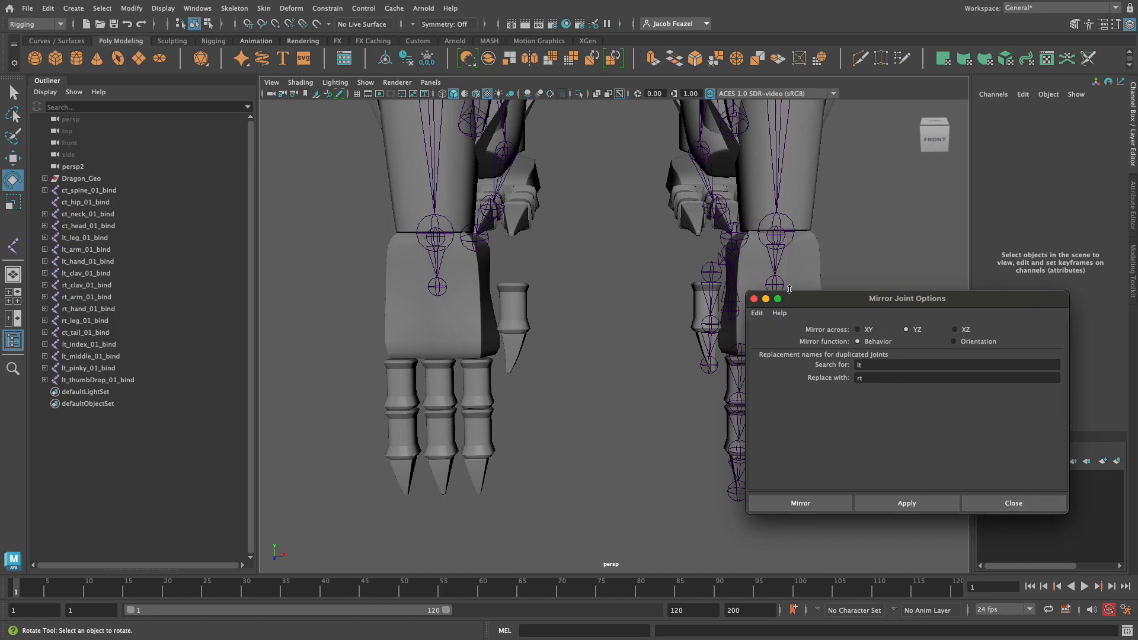
pyautogui.moveTo(811, 300); pyautogui.dragTo(835, 296)
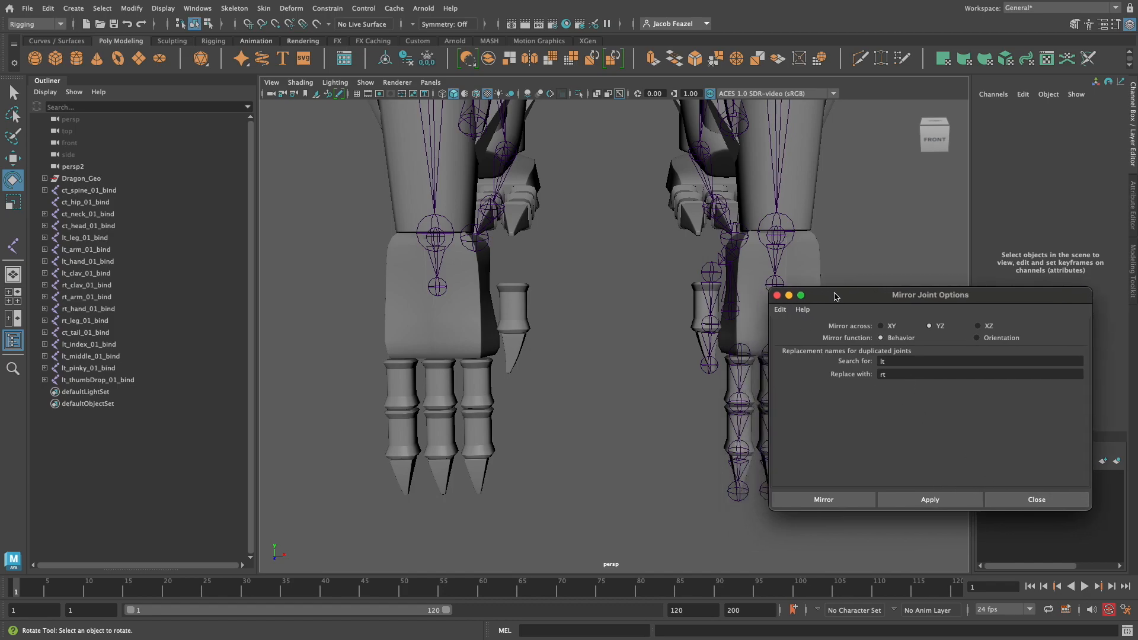
# Step: Try to mirror the left index, middle, pinky and thumb chains together across YZ and close the mirror options
pyautogui.click(92, 344)
pyautogui.keyDown('shift'); pyautogui.click(92, 355); pyautogui.keyUp('shift')
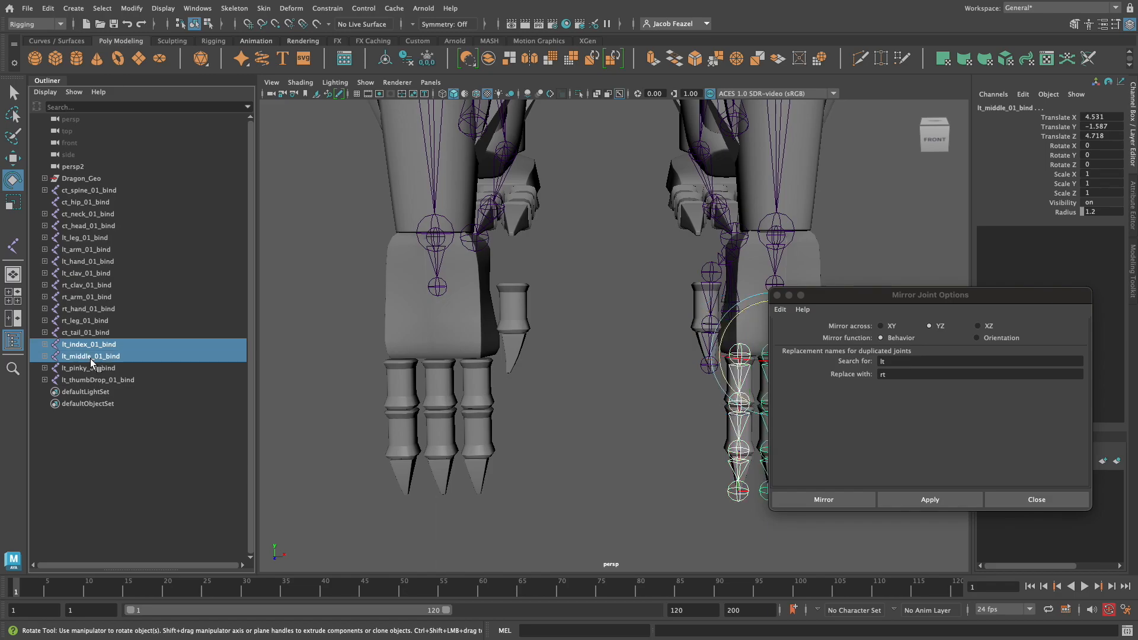
pyautogui.keyDown('shift'); pyautogui.click(93, 368); pyautogui.keyUp('shift')
pyautogui.keyDown('shift'); pyautogui.click(96, 380); pyautogui.keyUp('shift')
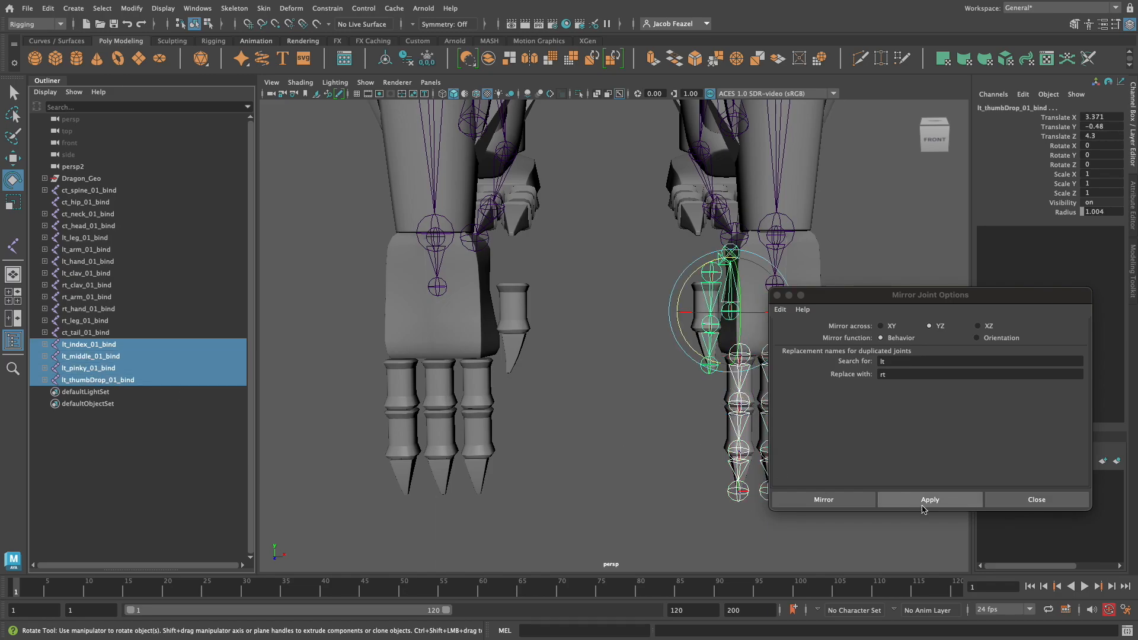
pyautogui.click(919, 501)
pyautogui.click(997, 500)
# Step: Mirror the left index and middle finger joint chains to the right hand, one chain at a time
pyautogui.click(234, 8)
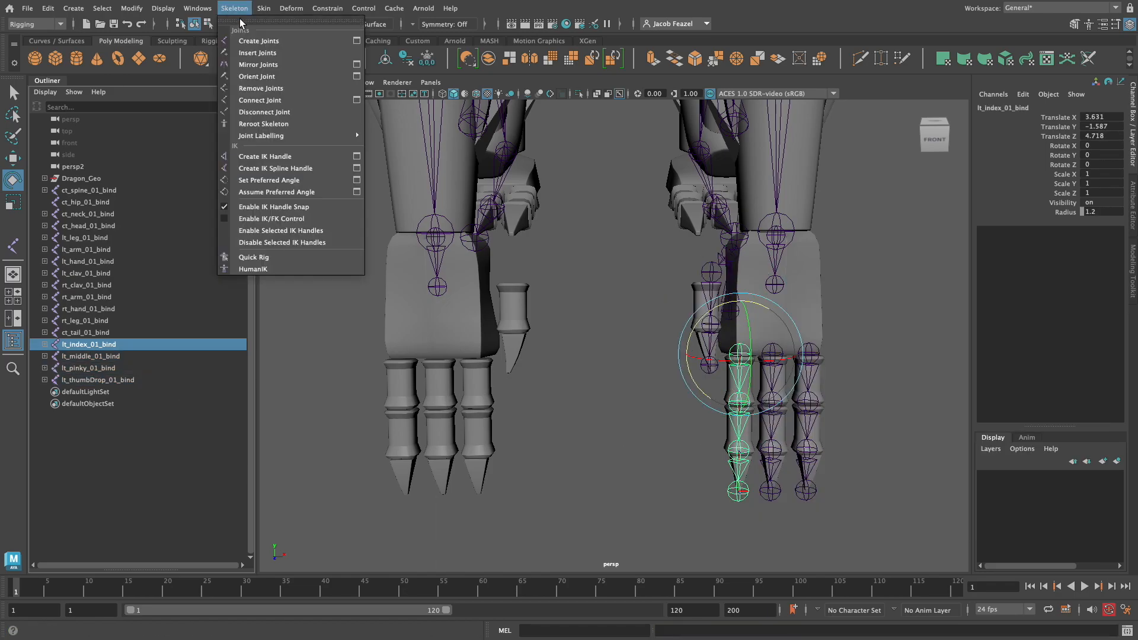
pyautogui.click(288, 64)
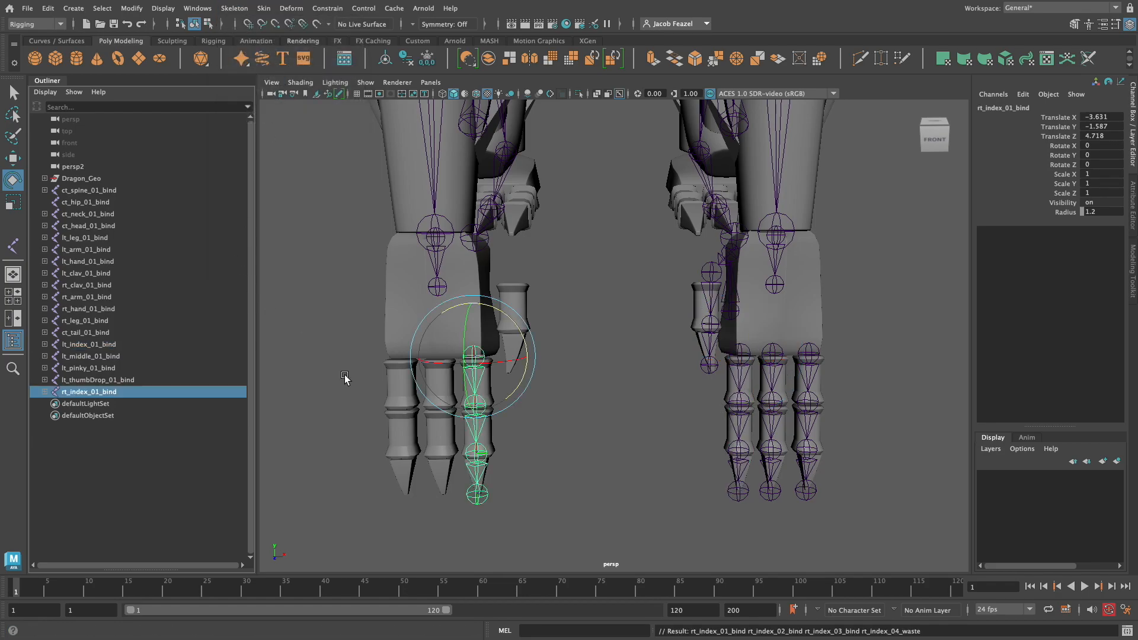
pyautogui.click(83, 358)
pyautogui.click(234, 8)
pyautogui.click(274, 64)
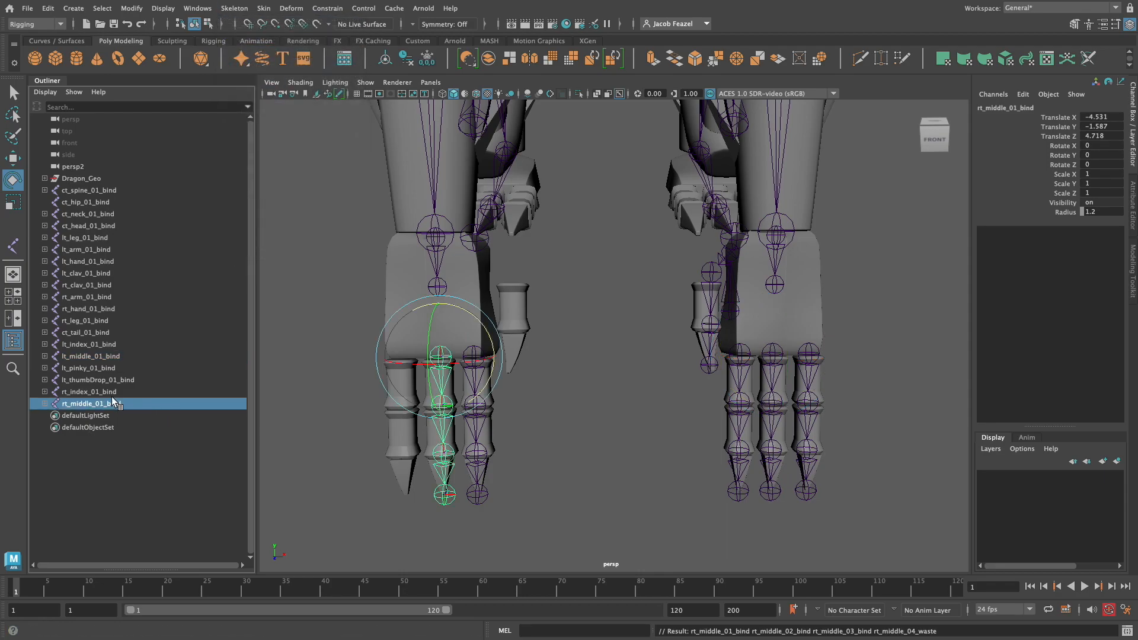
# Step: Mirror the left pinky and lt_thumbDrop_01_bind joint chains individually to the right hand and clear the selection
pyautogui.click(89, 368)
pyautogui.click(234, 8)
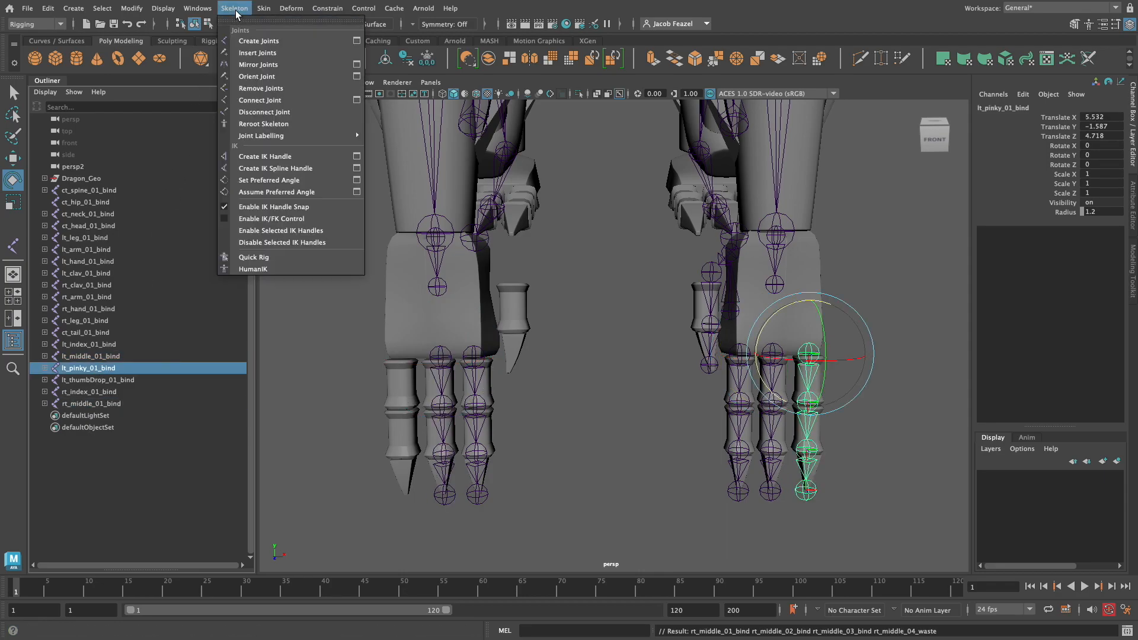
pyautogui.click(258, 65)
pyautogui.click(89, 380)
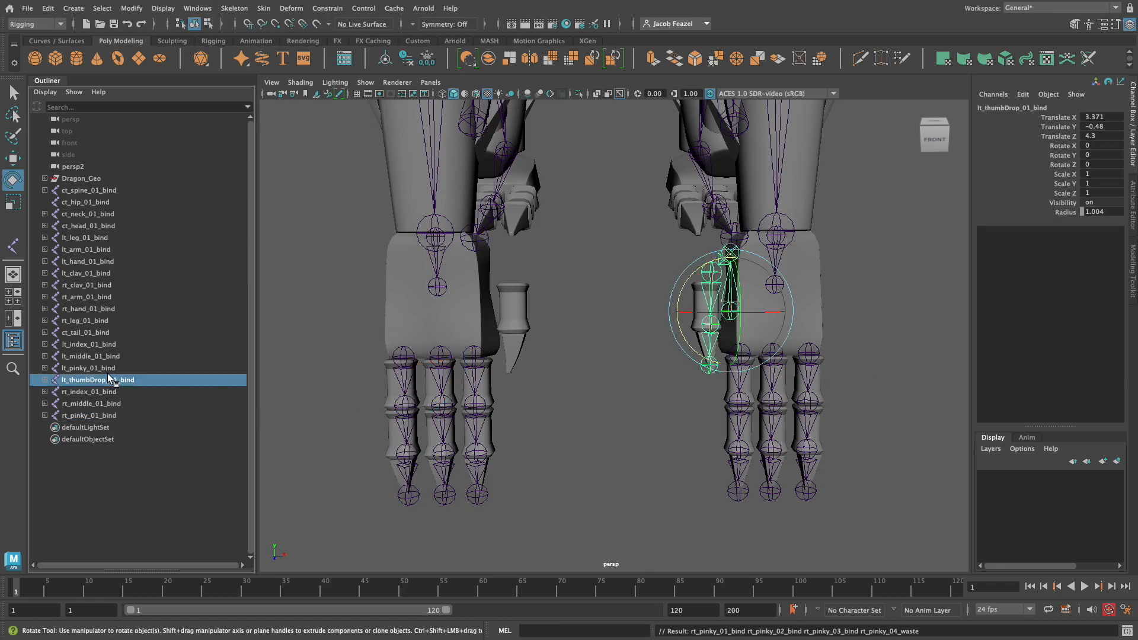
pyautogui.click(234, 8)
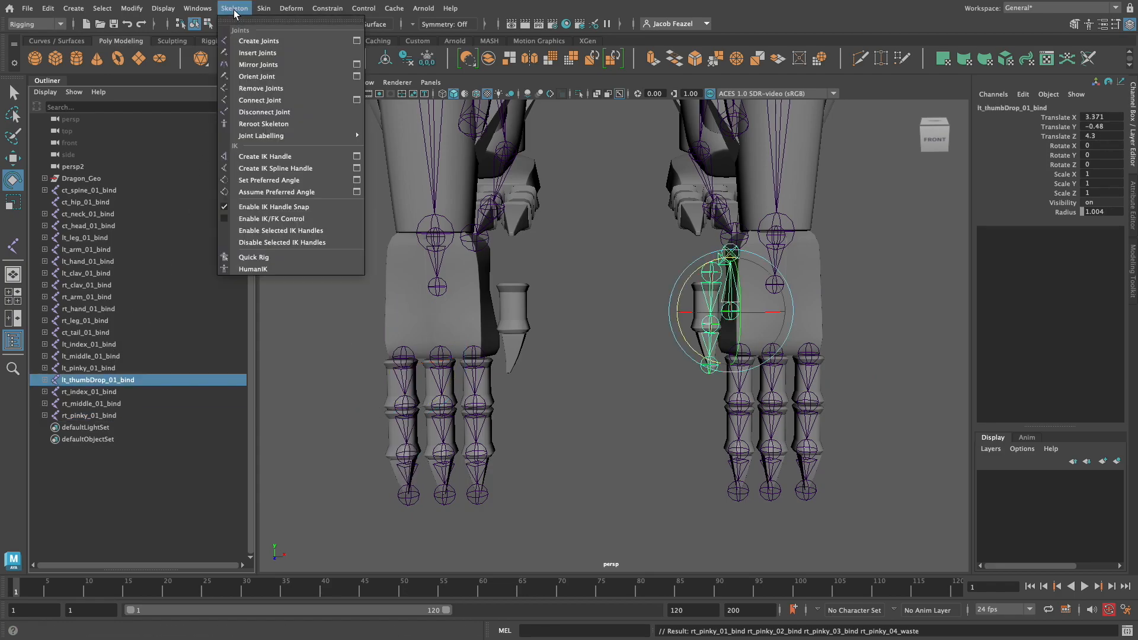
pyautogui.click(267, 65)
pyautogui.click(283, 363)
# Step: Test the mirrored right index chain by rotating its selected joints, undo the rotation and deselect them
pyautogui.keyDown('shift'); pyautogui.click(482, 452); pyautogui.keyUp('shift')
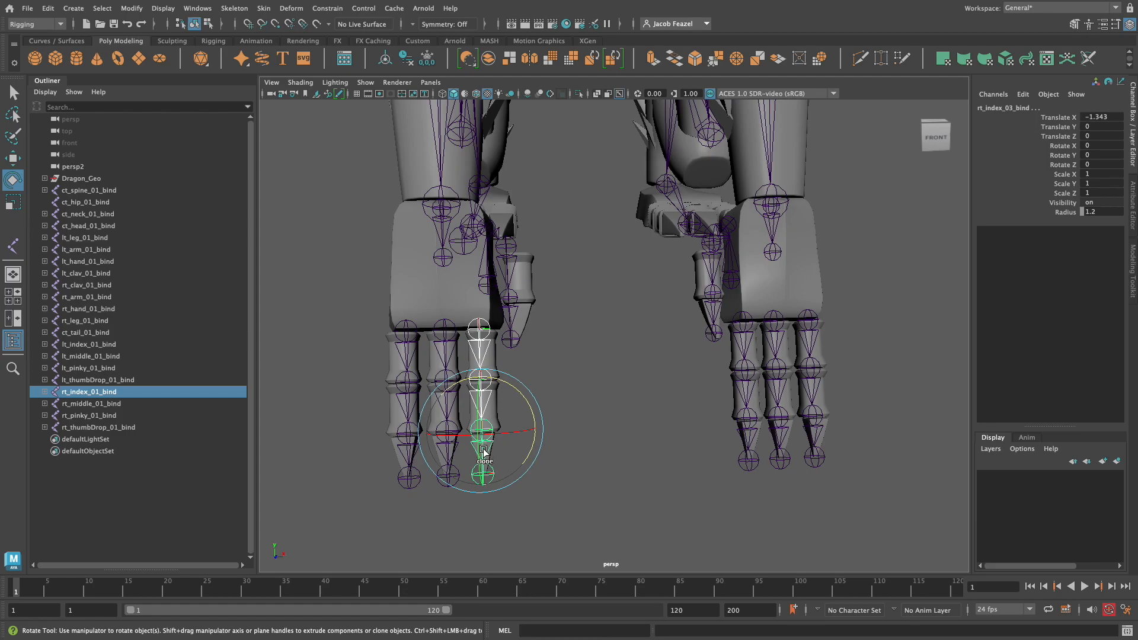
pyautogui.keyDown('alt'); pyautogui.moveTo(682, 498); pyautogui.dragTo(602, 475); pyautogui.keyUp('alt')
pyautogui.moveTo(475, 383); pyautogui.dragTo(533, 444)
pyautogui.hotkey('ctrl', 'z')
pyautogui.click(600, 435)
pyautogui.keyDown('alt'); pyautogui.moveTo(600, 435); pyautogui.dragTo(517, 330); pyautogui.keyUp('alt')
pyautogui.click(533, 271)
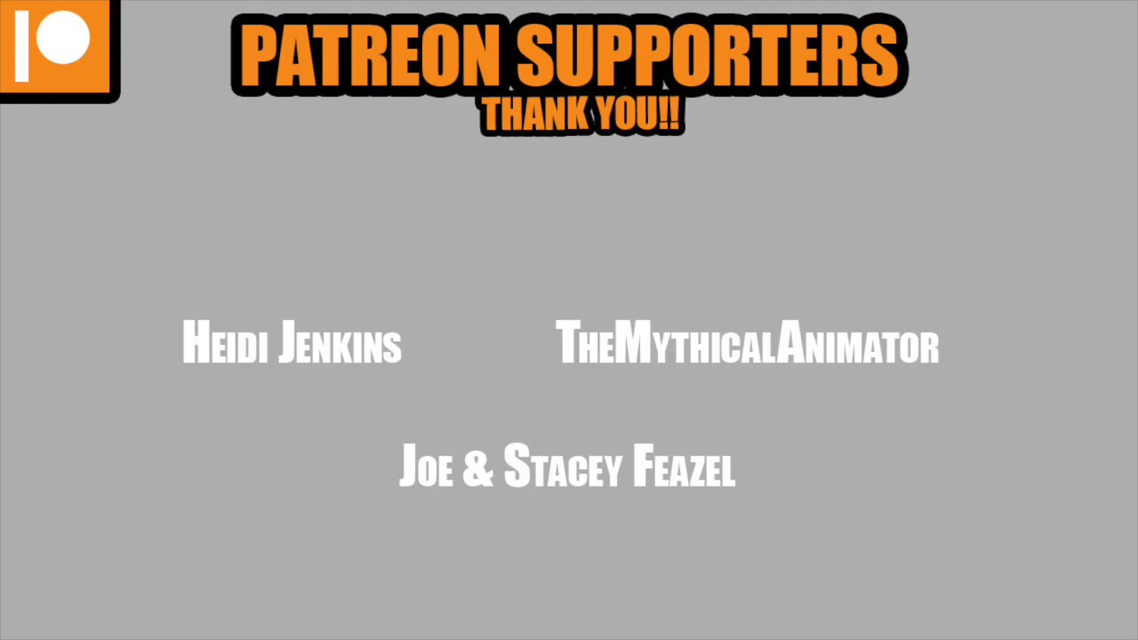